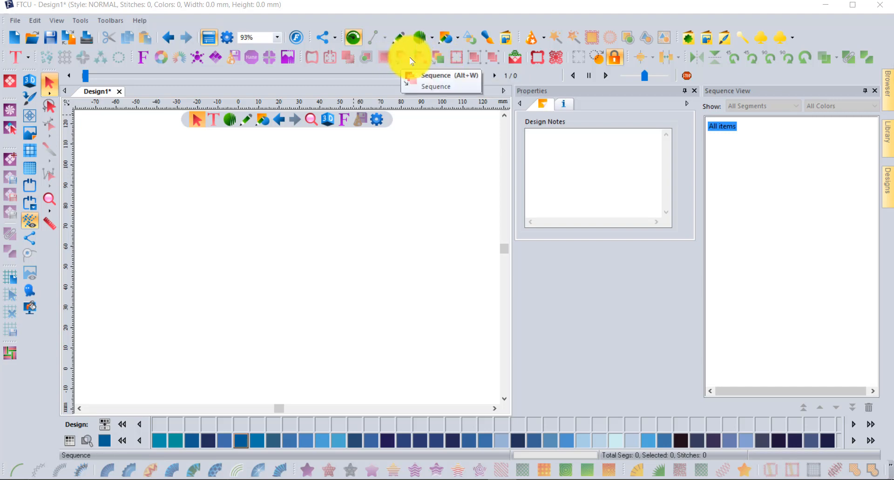
- Draw a rectangle about 63 by 41 mm and an ellipse about 85 by 45 mm just beside its right edge
click(451, 43)
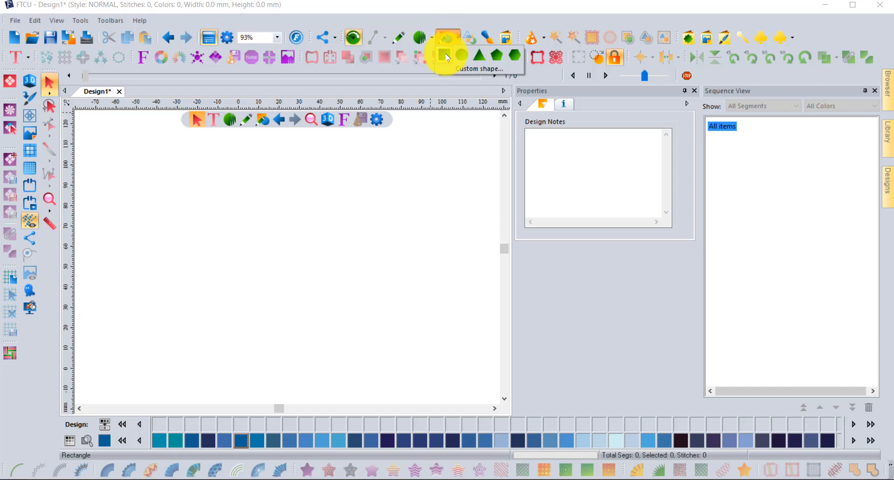
click(445, 56)
mouse_move(142, 180)
mouse_down()
mouse_move(153, 200)
mouse_move(238, 237)
mouse_move(272, 265)
mouse_up()
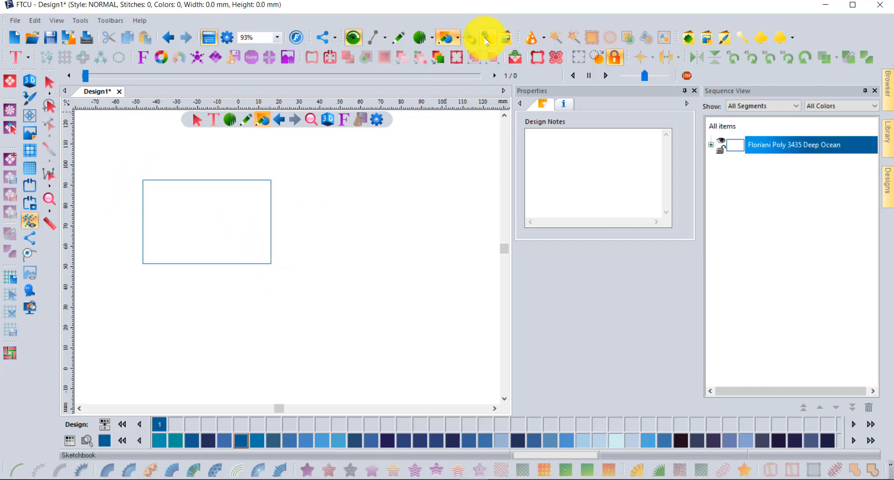
click(454, 41)
click(463, 56)
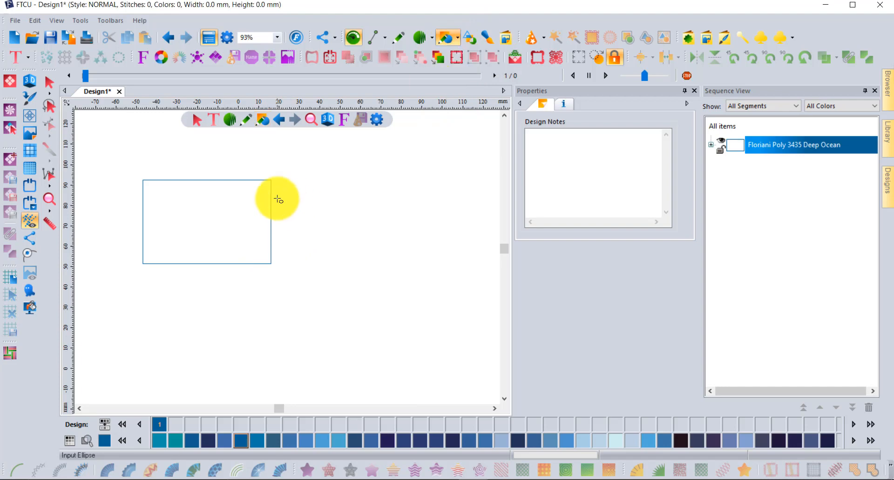
drag(277, 199, 450, 289)
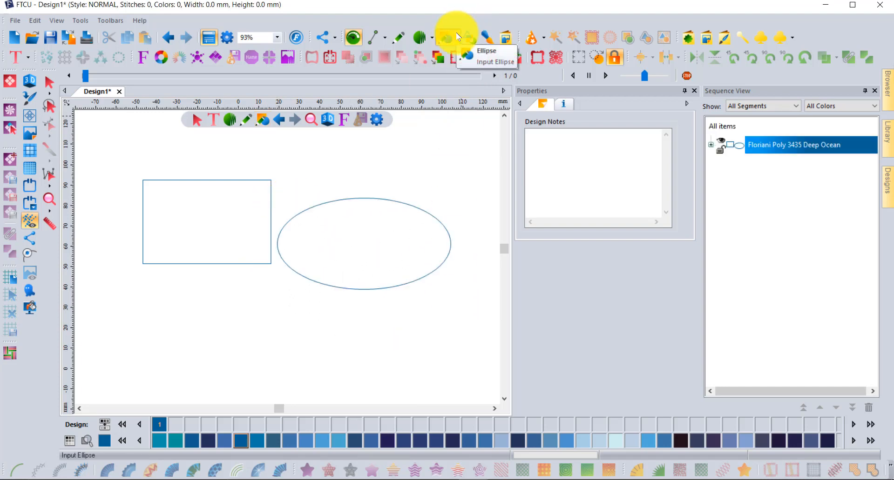
- Draw a triangle about 161 mm wide and 53 mm high to the lower right of the ellipse
click(457, 38)
click(480, 56)
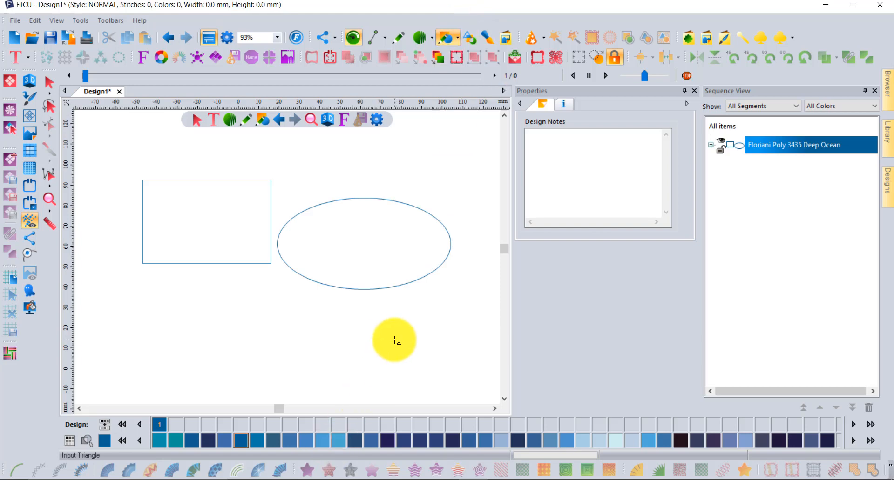
drag(396, 326, 486, 215)
scroll(116, 218, down, 5)
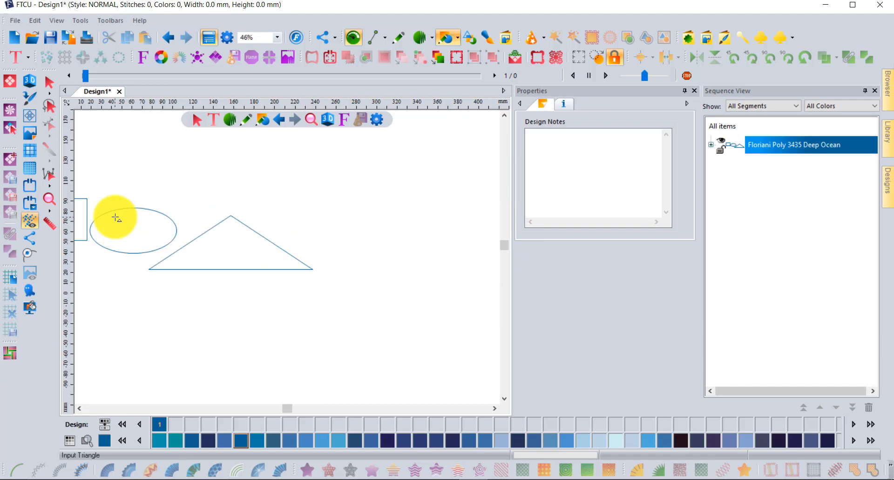
click(52, 201)
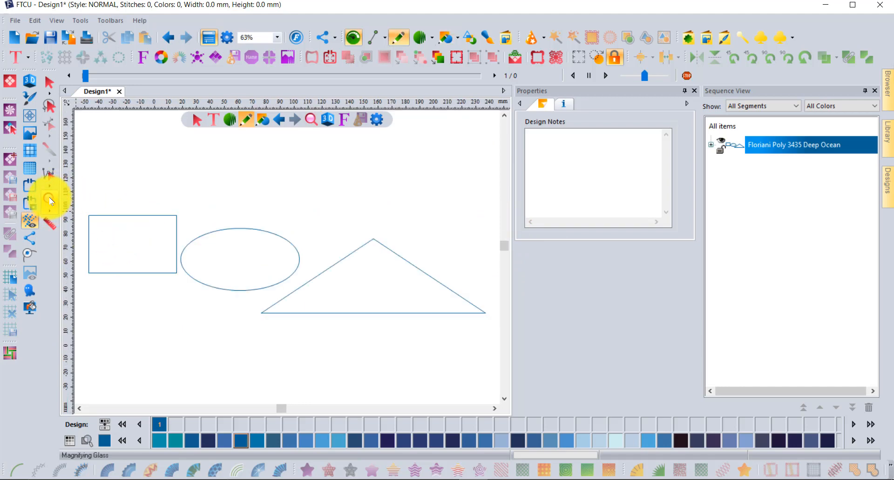
- Convert all three artwork shapes to Standard fill stitches
click(48, 84)
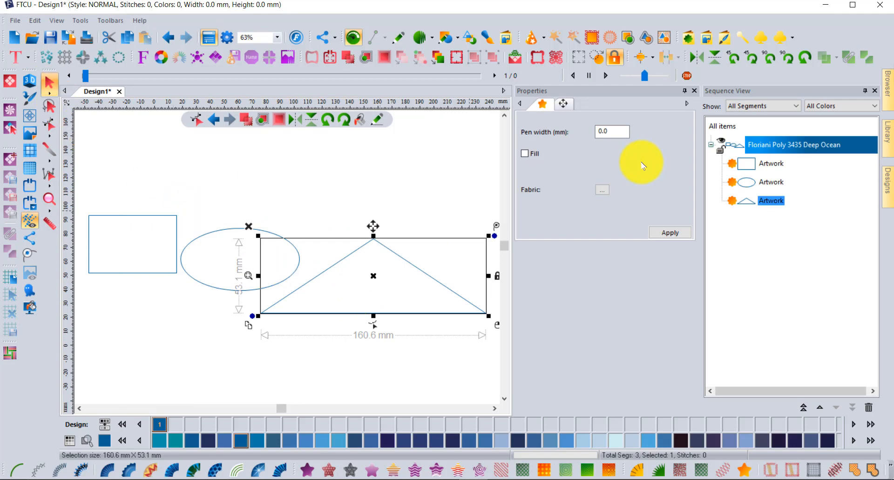
click(724, 126)
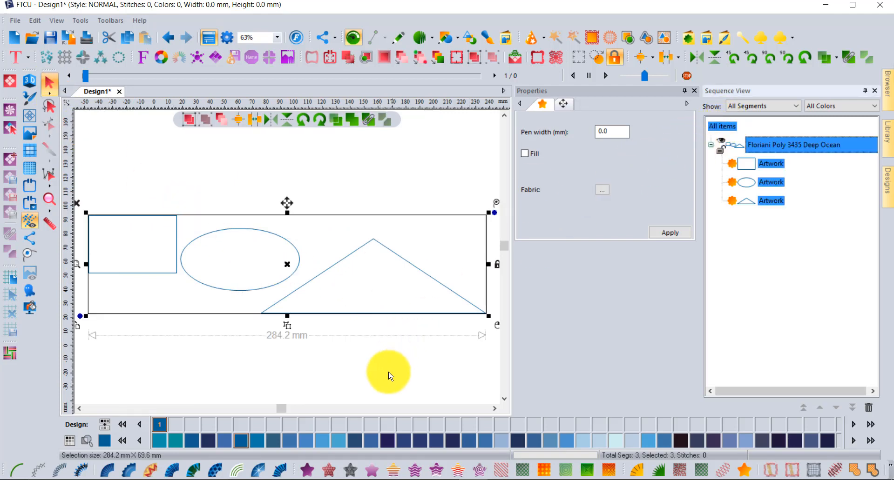
click(310, 471)
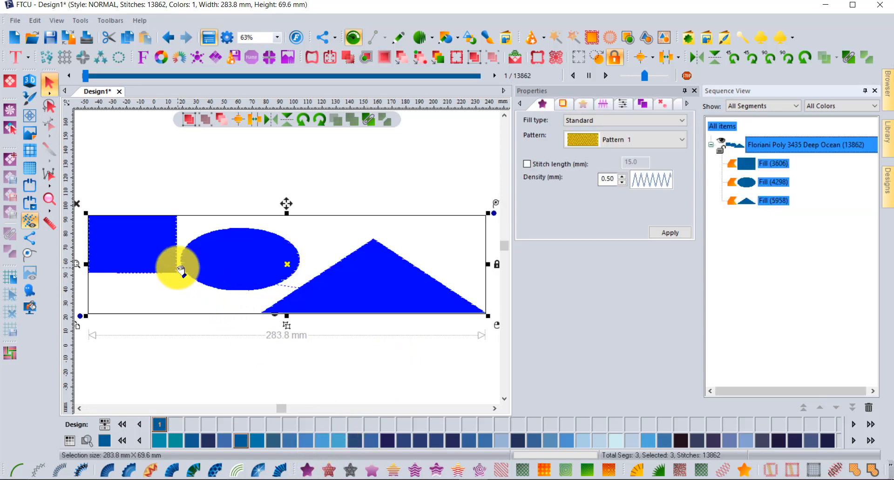
click(199, 356)
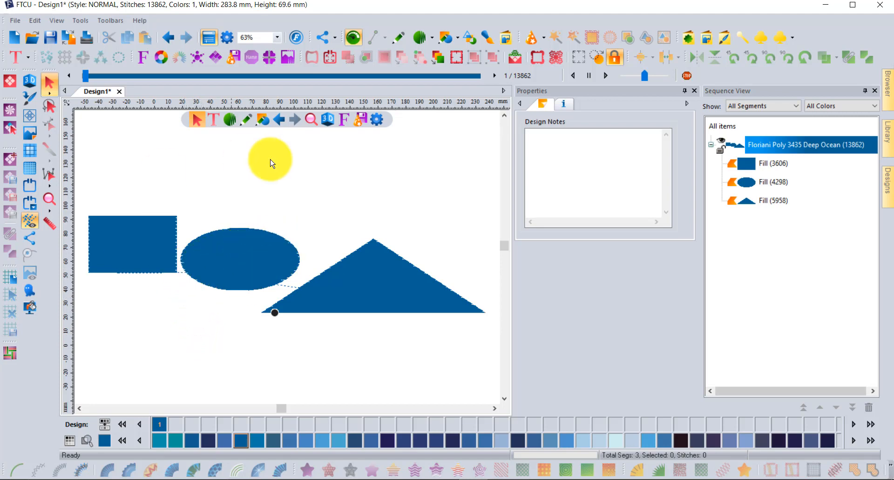
- Preview the fills in 3D, move the ellipse up above the rectangle, and return to the flat stitch view
click(29, 80)
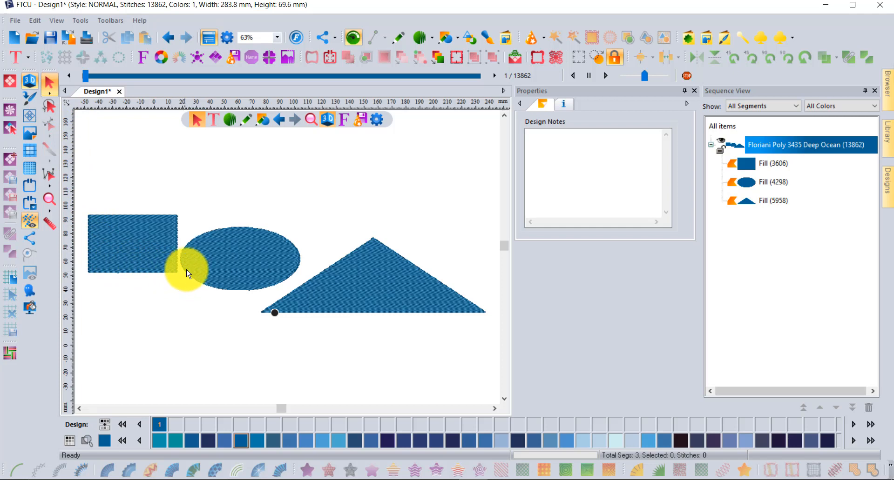
drag(228, 259, 205, 181)
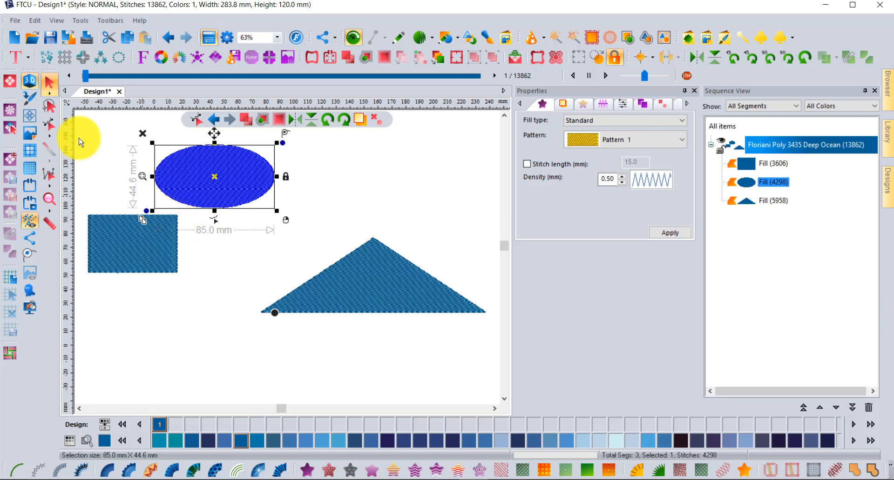
click(30, 82)
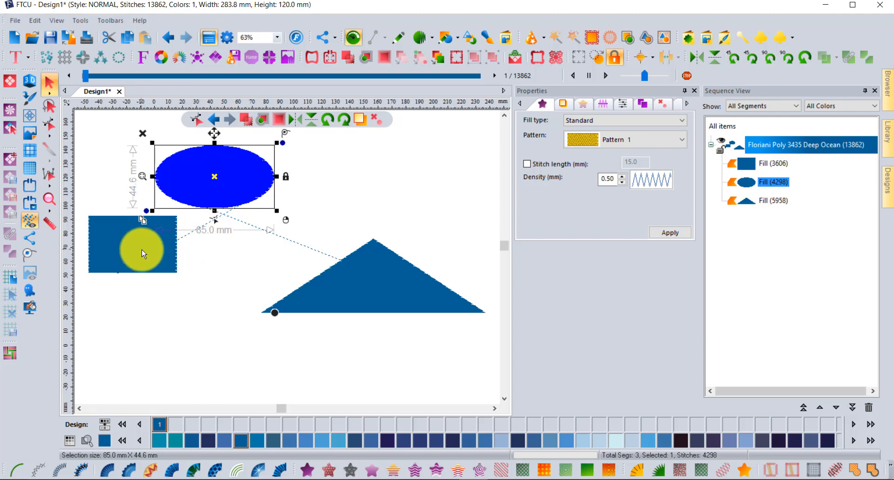
- Examine the stitching order of the three fills and the rectangle's entry and exit points
click(143, 254)
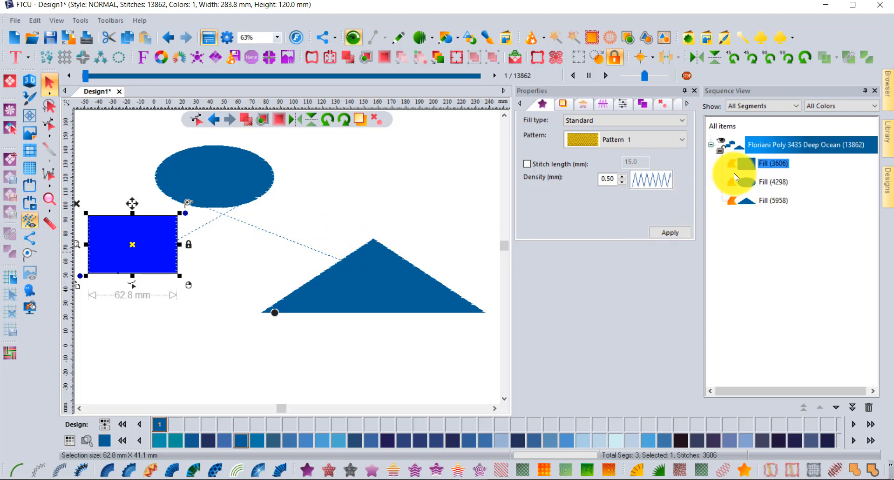
click(761, 188)
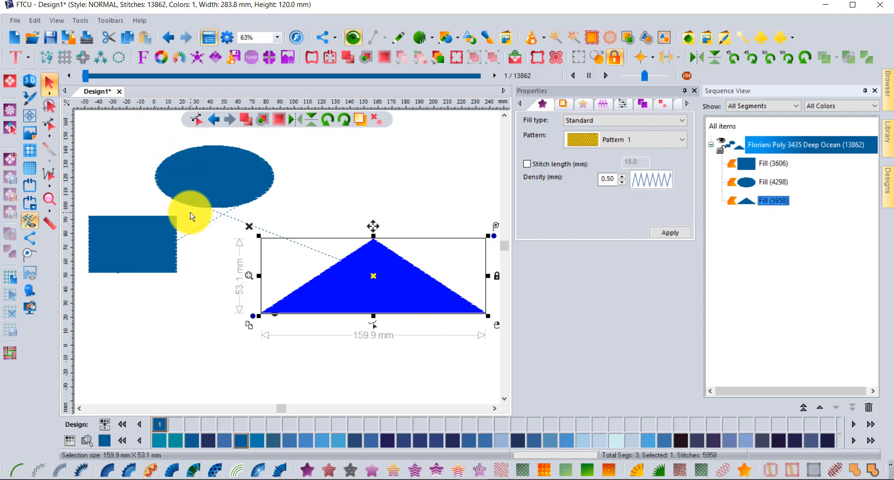
click(136, 228)
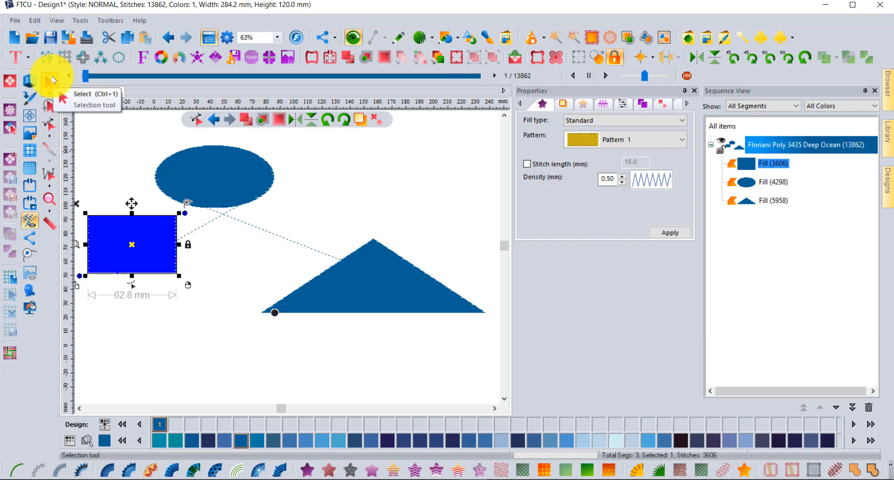
click(51, 126)
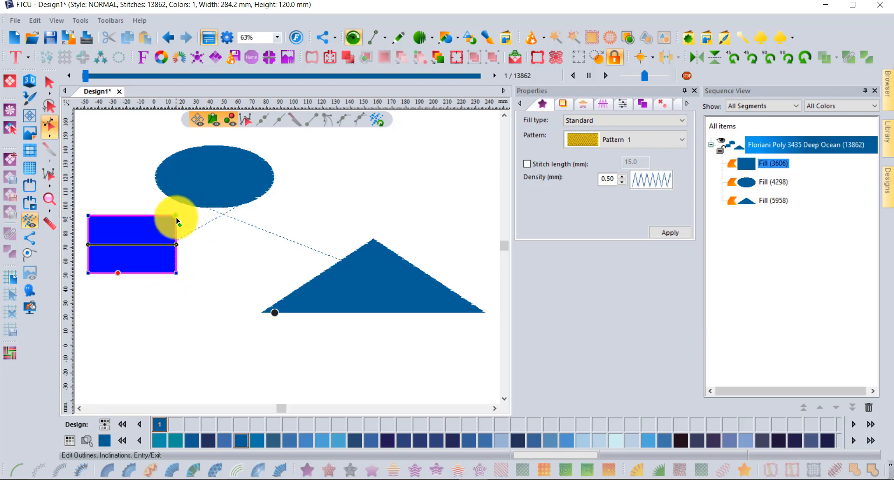
- Move the ellipse's entry point to its lower edge near the rectangle and its exit point to the side facing the triangle
click(200, 209)
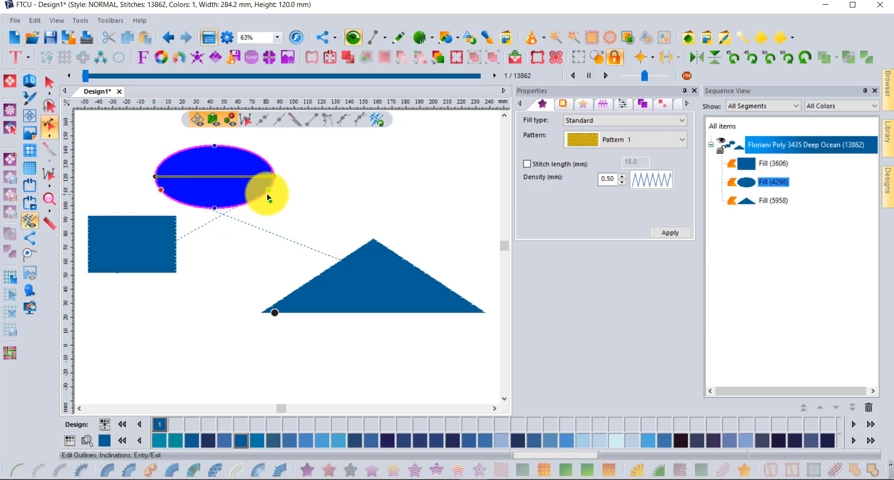
drag(271, 194, 199, 235)
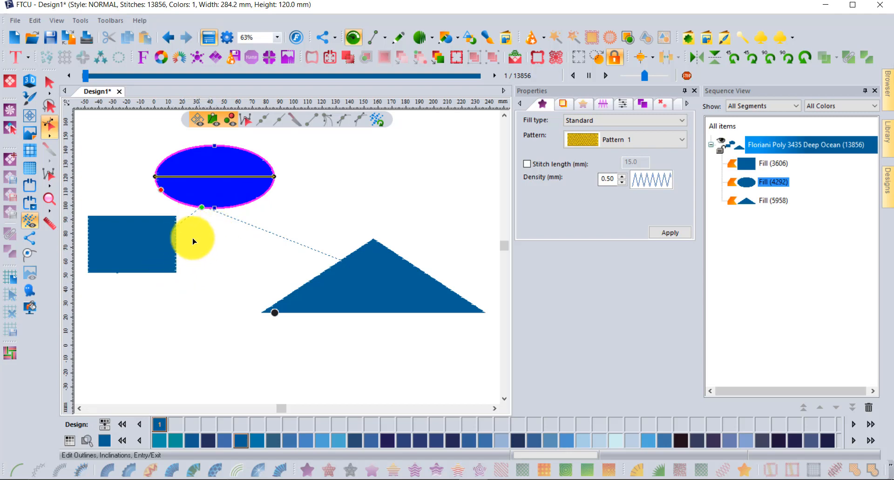
drag(163, 191, 279, 211)
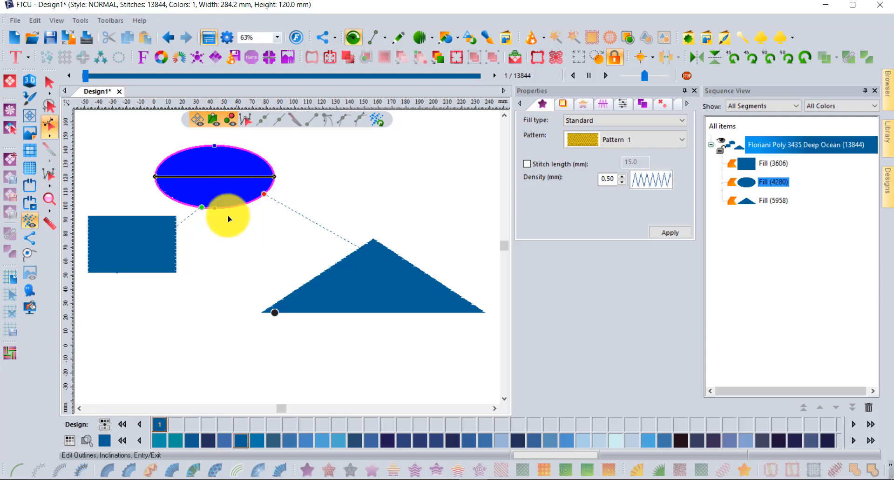
- Move the ellipse back down between the rectangle and the triangle, close to the rectangle's right edge
click(47, 84)
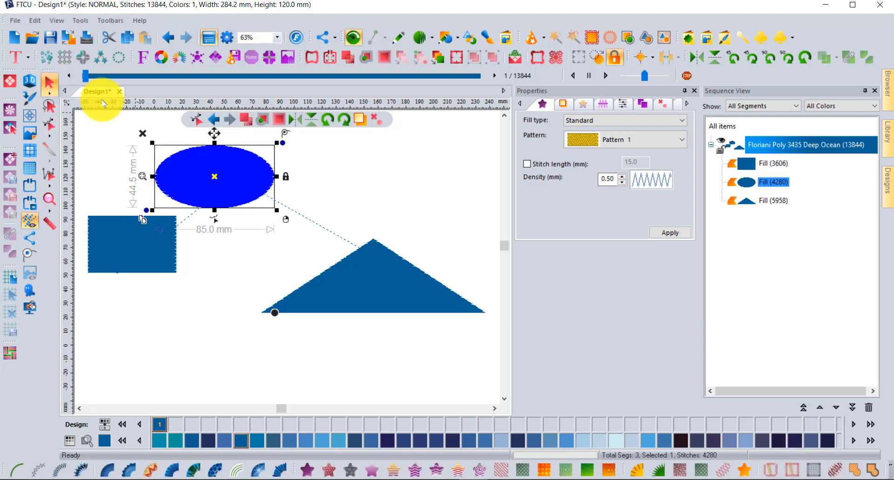
drag(198, 171, 224, 237)
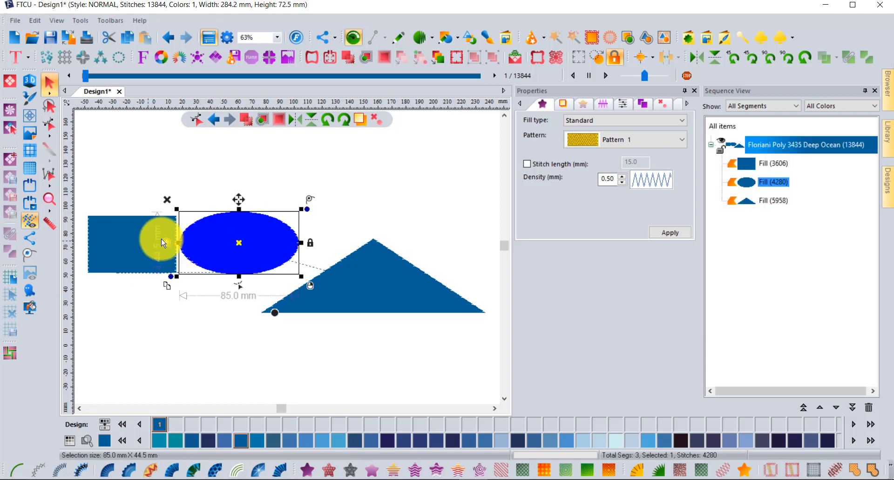
click(135, 311)
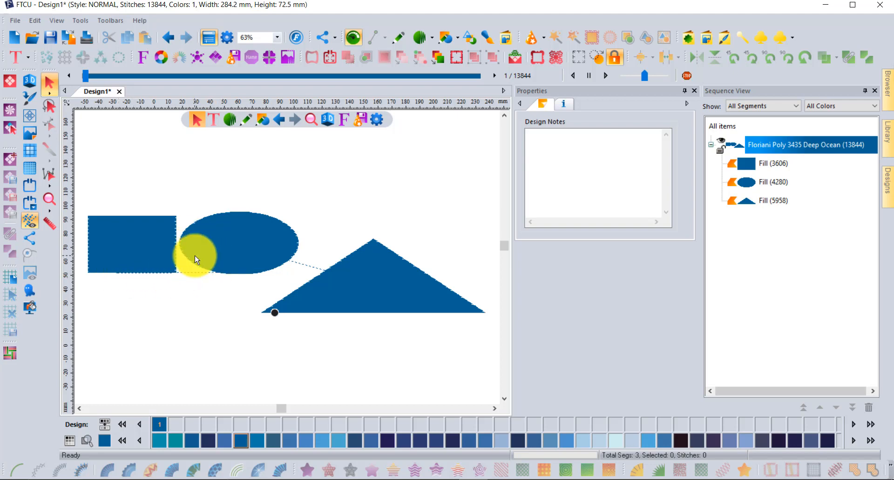
- Apply Optimize Entry Exit to the rectangle and ellipse fills together
scroll(180, 244, up, 2)
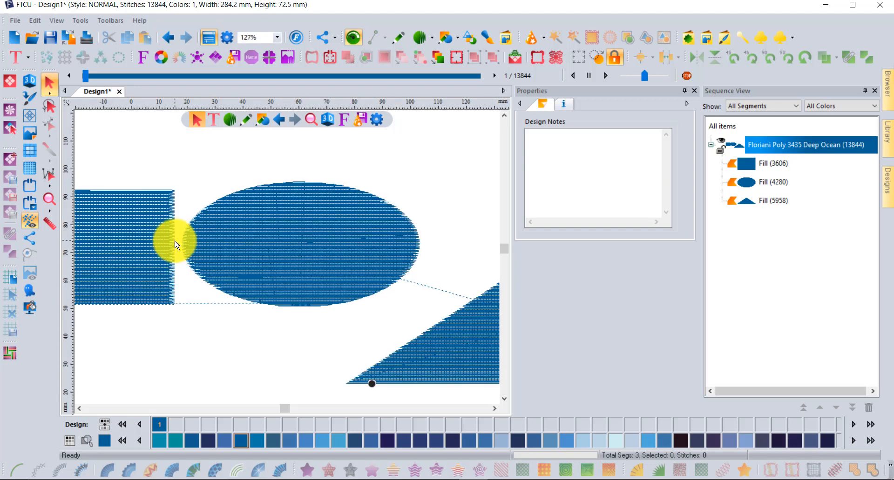
scroll(183, 251, down, 2)
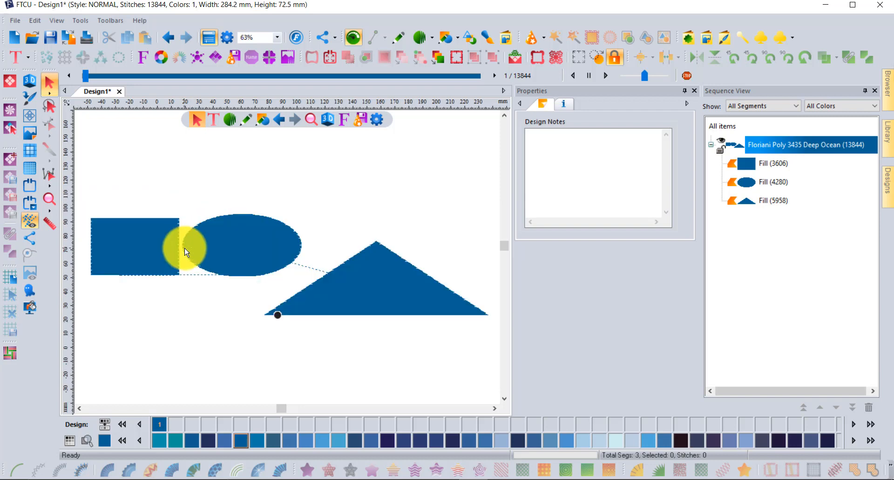
drag(86, 197, 314, 299)
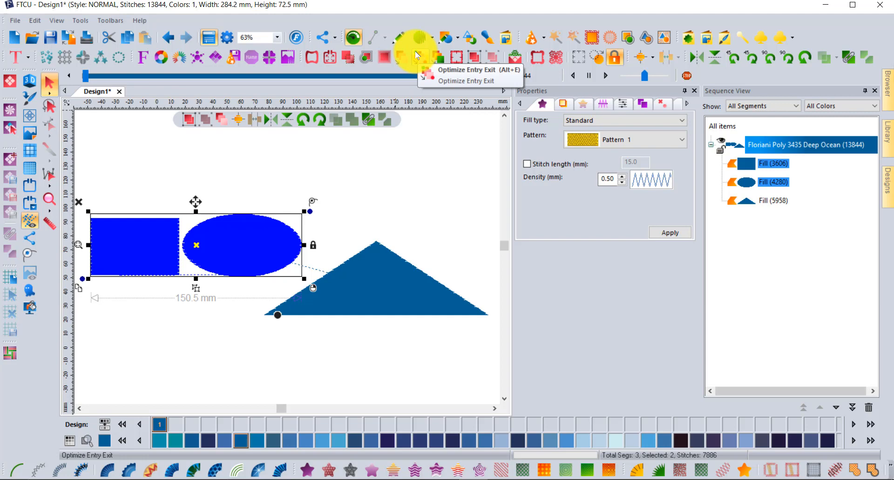
click(418, 55)
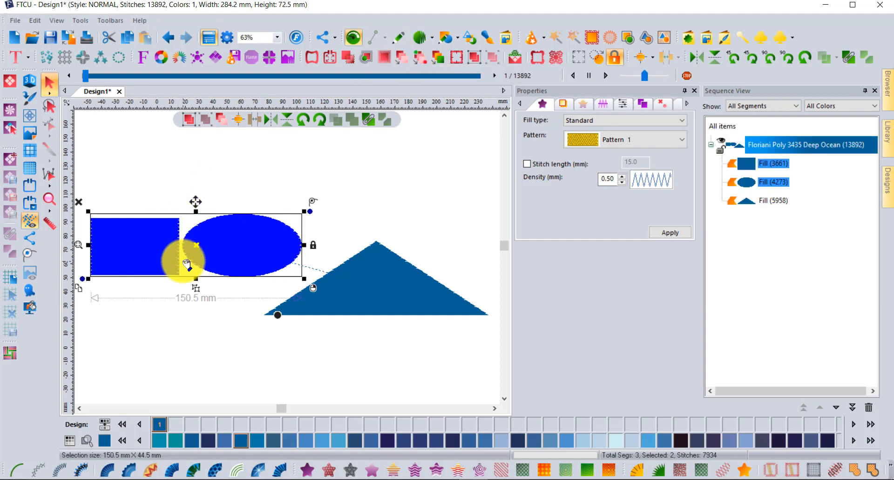
click(199, 313)
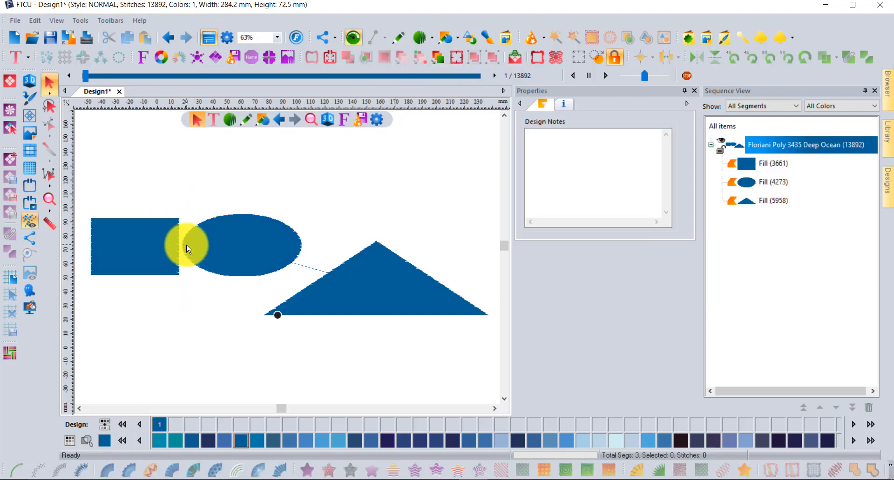
- Examine the entry and exit points of the rectangle and ellipse fills where the two shapes meet
scroll(186, 245, up, 4)
click(164, 187)
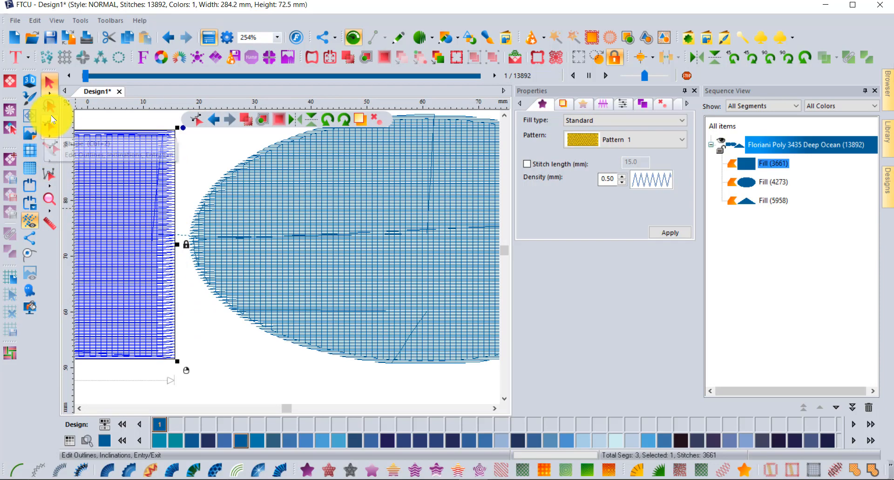
click(49, 124)
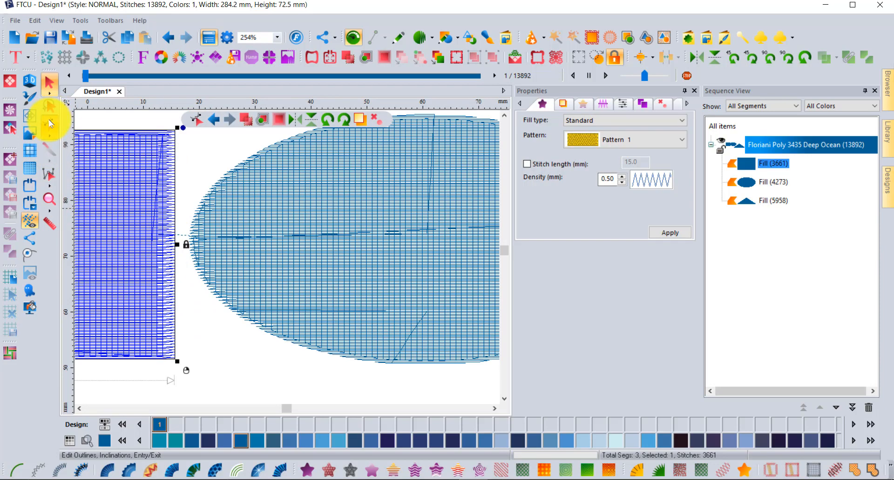
click(194, 264)
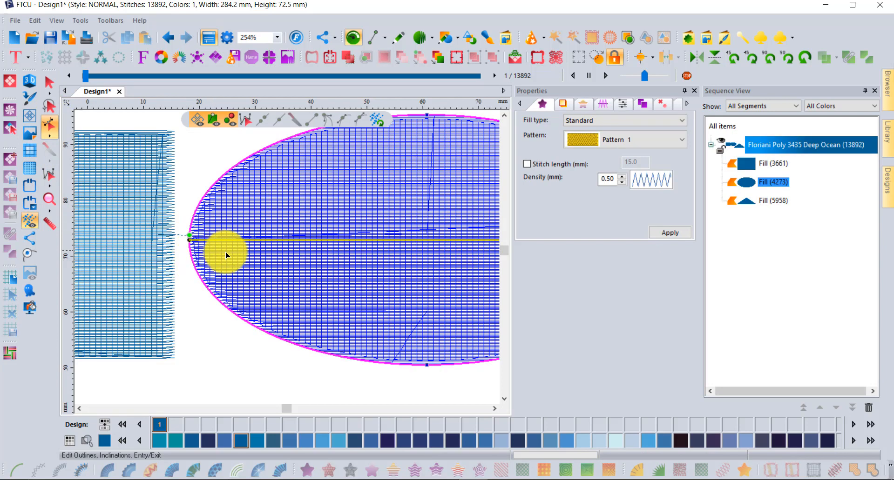
scroll(234, 256, down, 5)
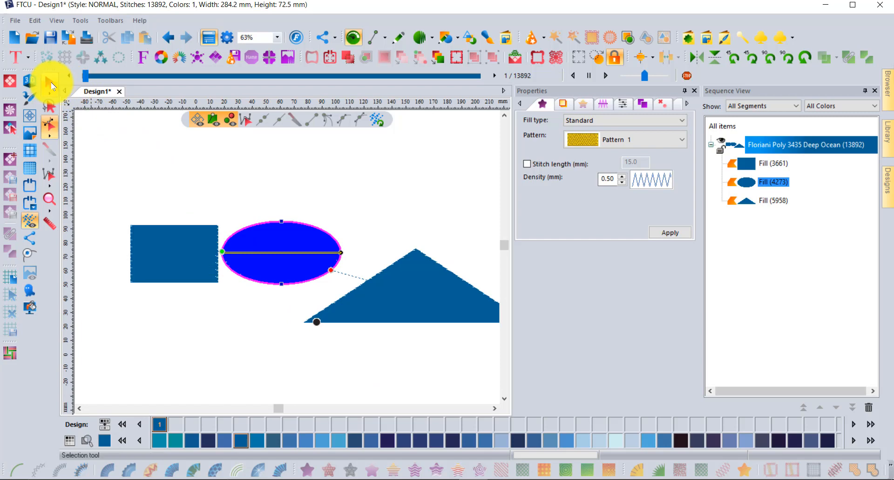
click(52, 86)
click(335, 139)
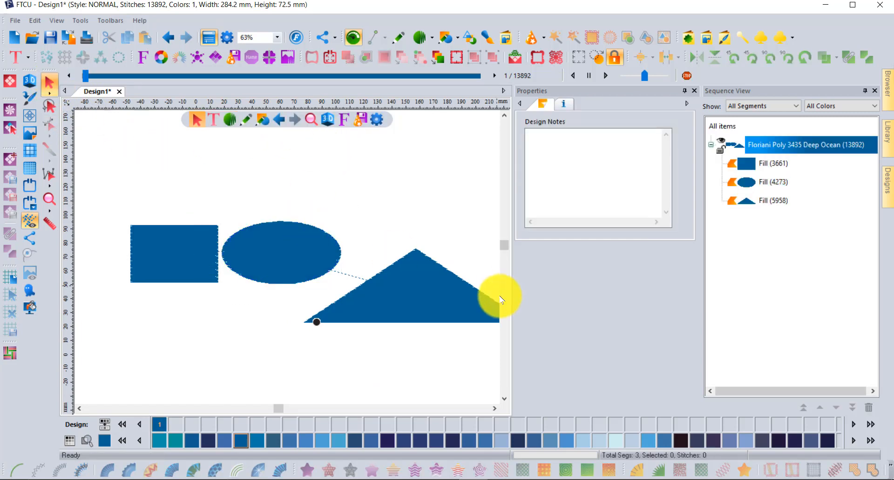
- Move the triangle up beside the ellipse's lower right edge and the rectangle down to just below the ellipse
click(412, 304)
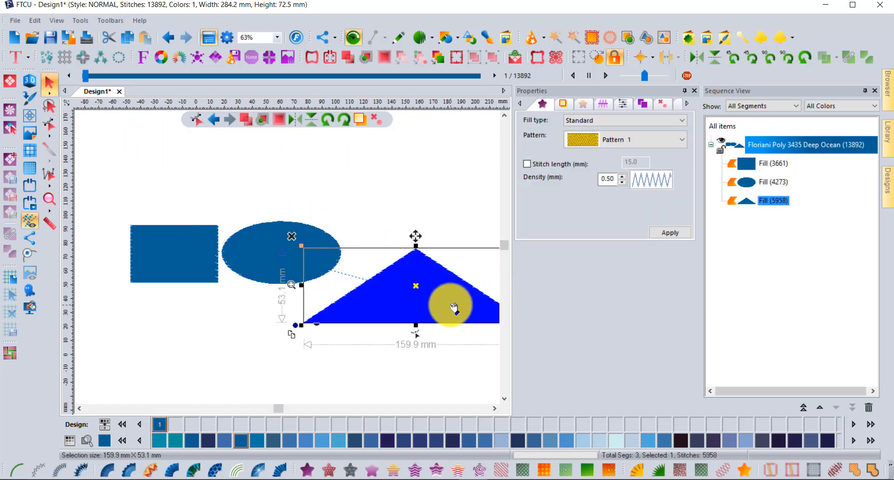
drag(454, 307, 461, 270)
drag(173, 253, 216, 311)
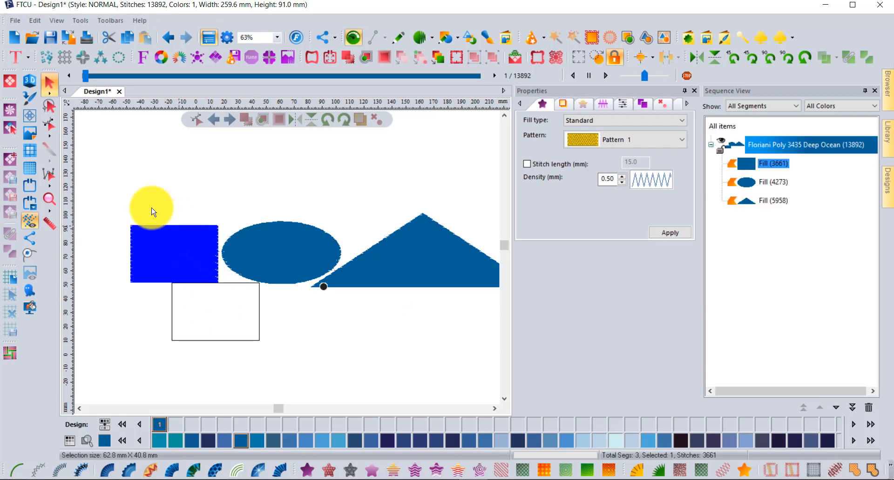
- Apply Optimize Entry Exit to the rectangle, ellipse and triangle fills together
click(717, 128)
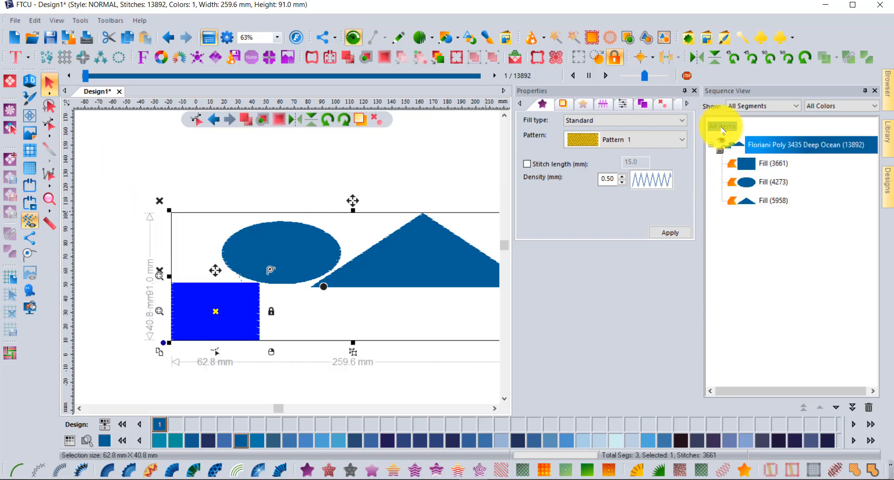
click(424, 62)
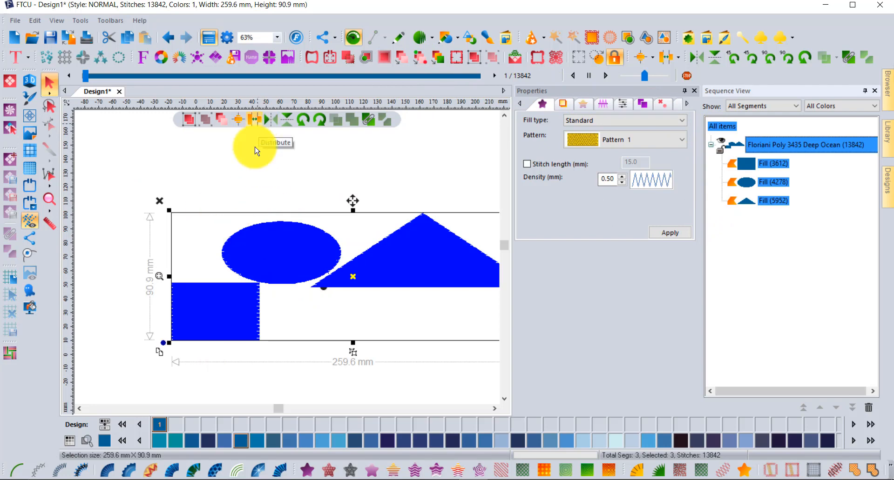
click(247, 175)
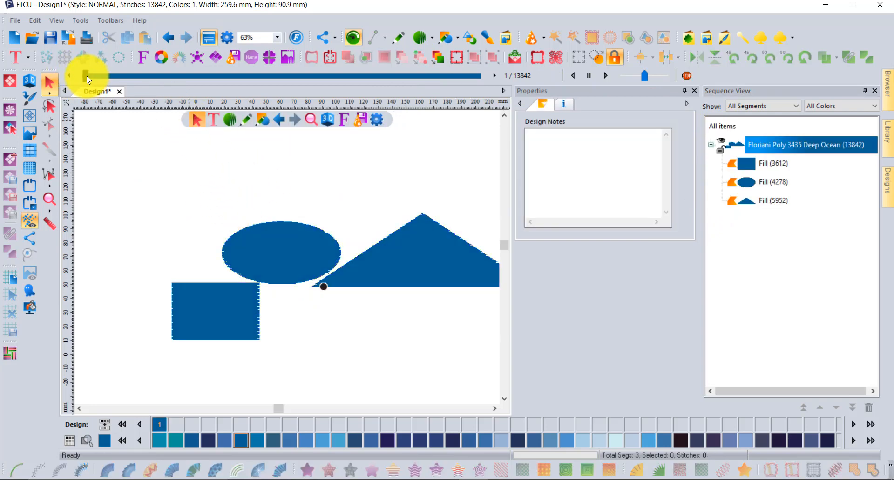
- Simulate the stitch-out and check the sewing order through the rectangle, ellipse and triangle
drag(86, 79, 320, 125)
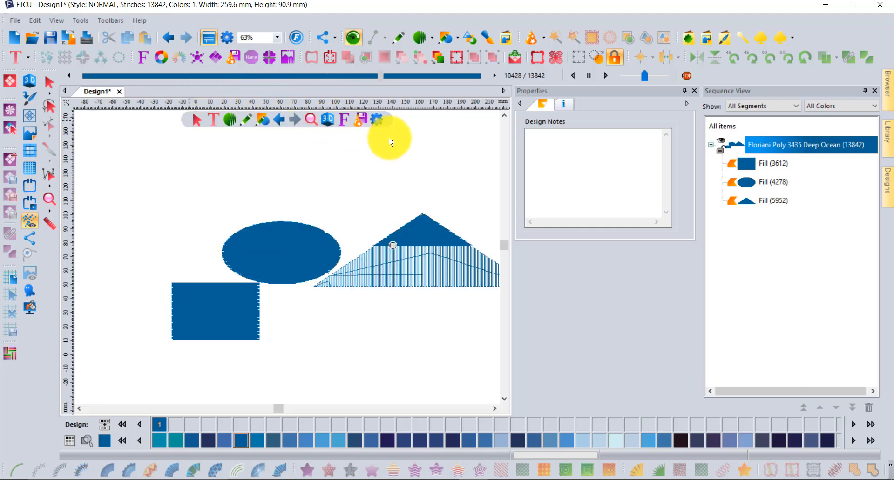
click(53, 86)
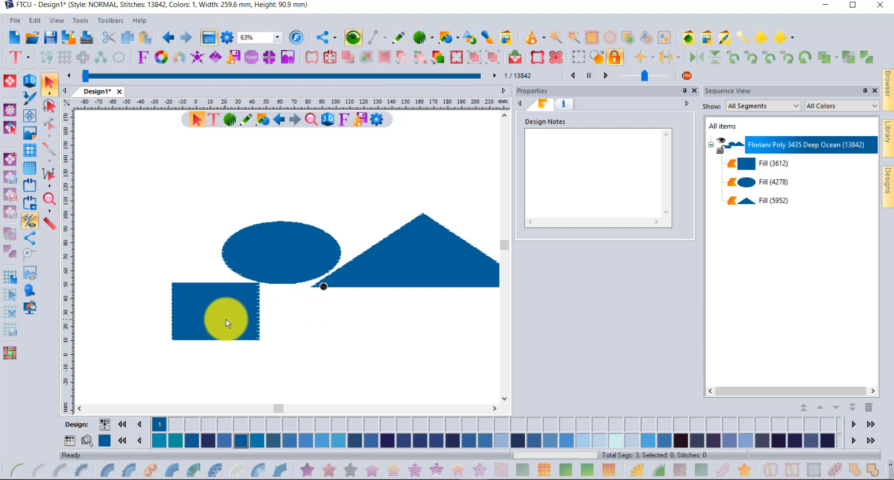
click(227, 321)
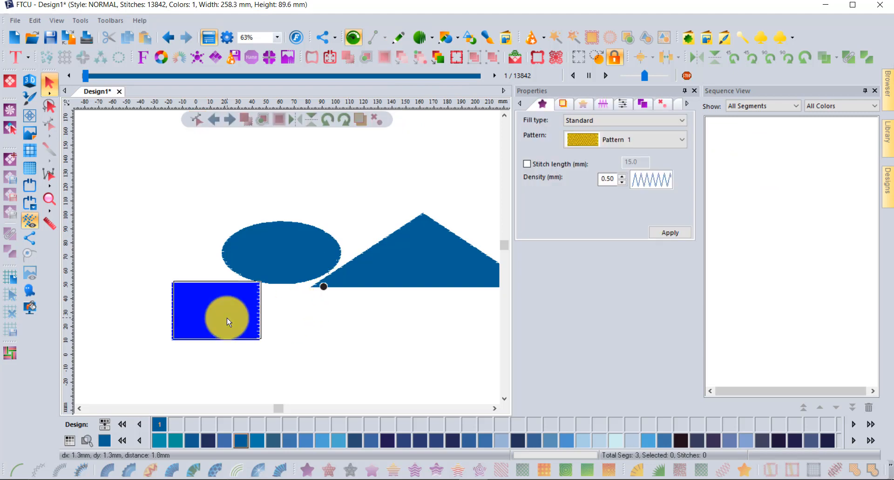
click(294, 243)
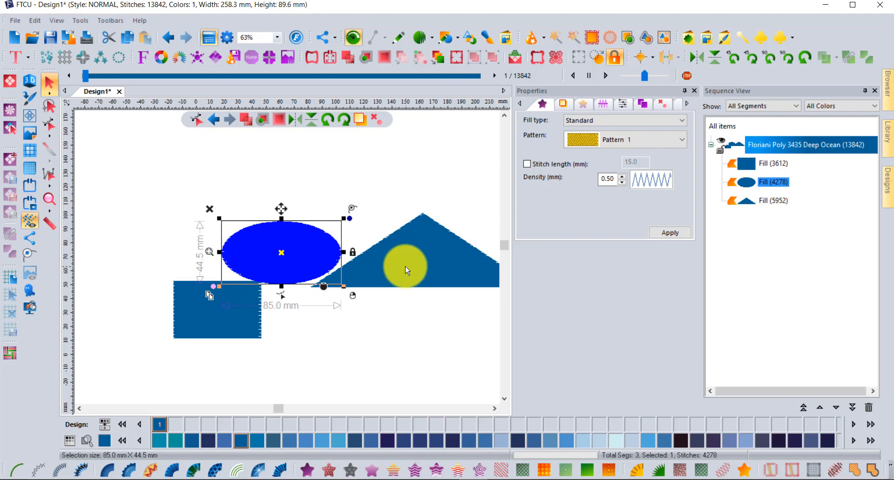
click(405, 266)
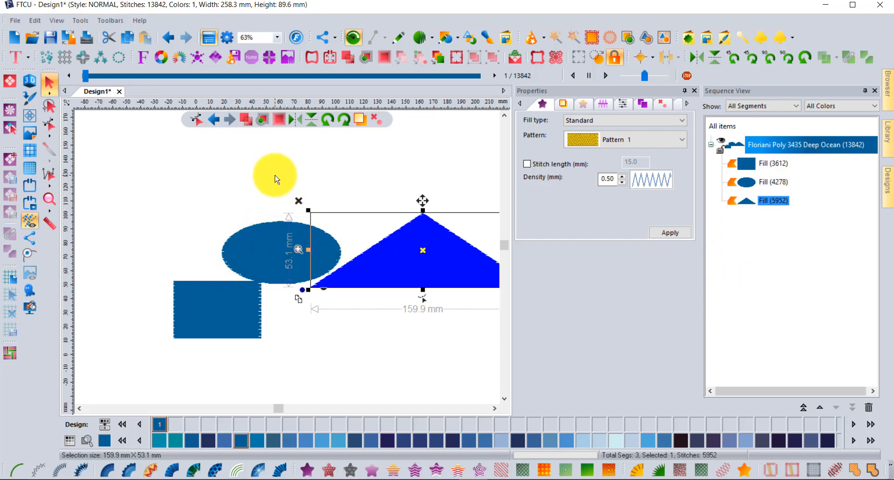
- Rearrange the shapes so the triangle sits directly below the rectangle and the ellipse lies to the right of both
click(273, 176)
drag(276, 245, 409, 169)
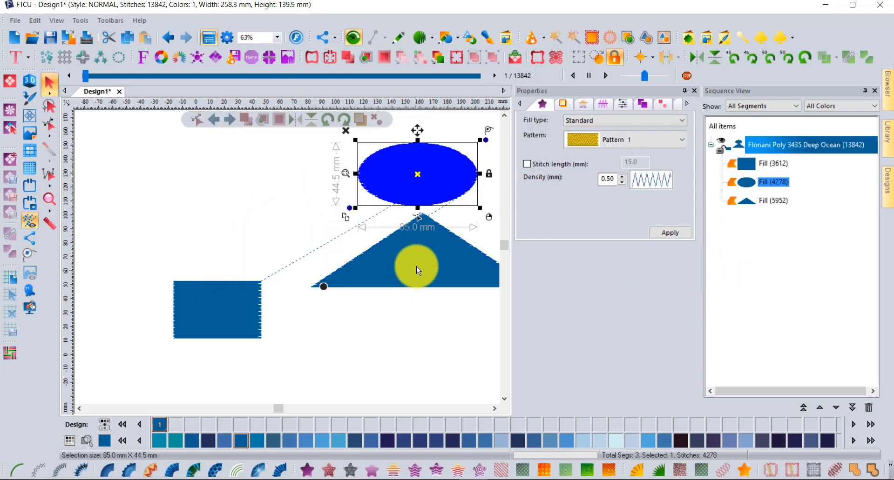
drag(413, 265, 244, 334)
drag(429, 126, 369, 303)
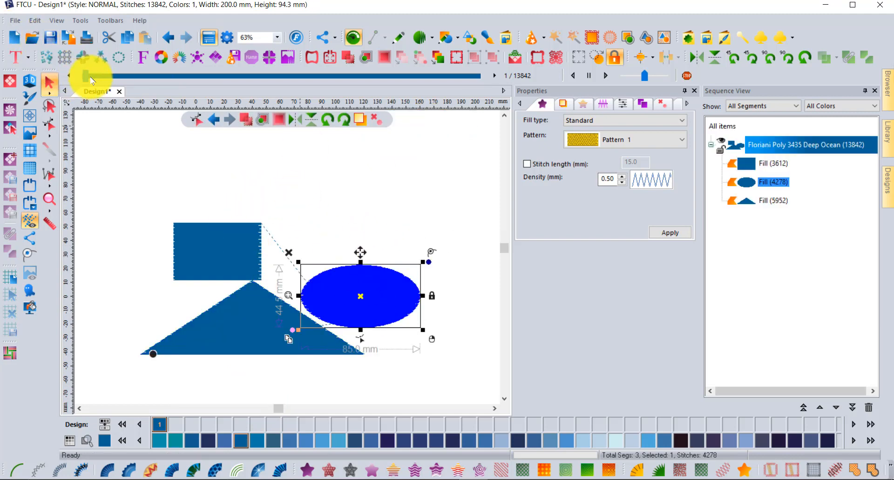
- Simulate the stitch-out of the rearranged shapes and apply Optimize Entry Exit to all three fills
drag(86, 78, 489, 152)
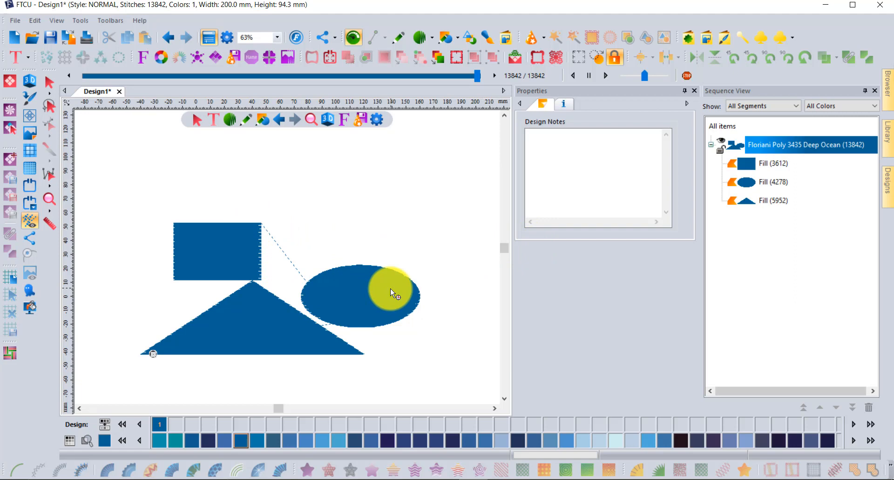
click(760, 149)
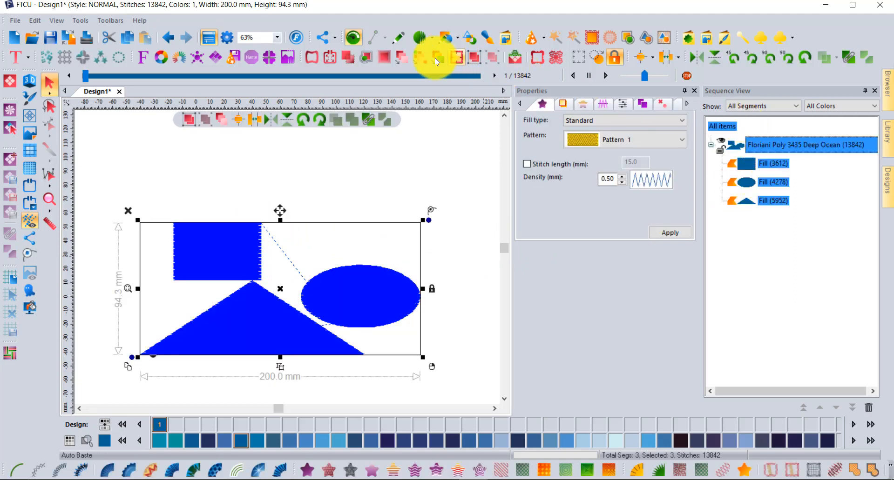
click(417, 60)
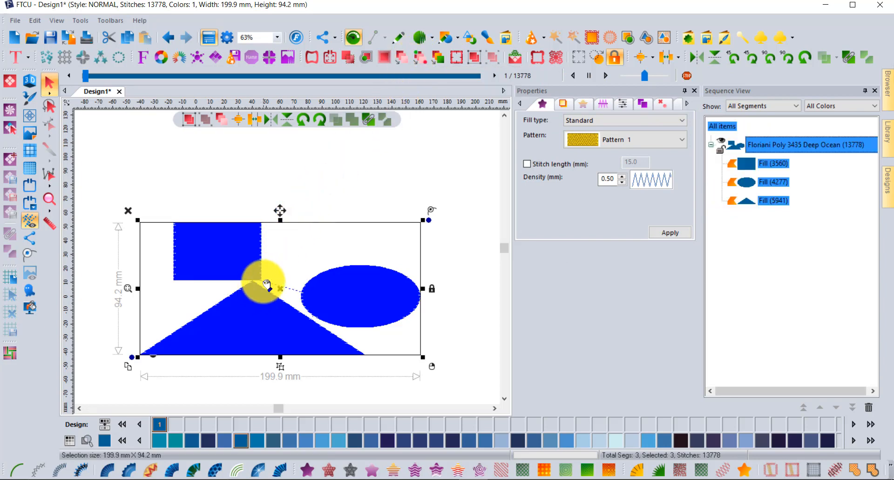
mouse_move(266, 281)
mouse_down()
mouse_move(312, 312)
mouse_move(311, 327)
mouse_up()
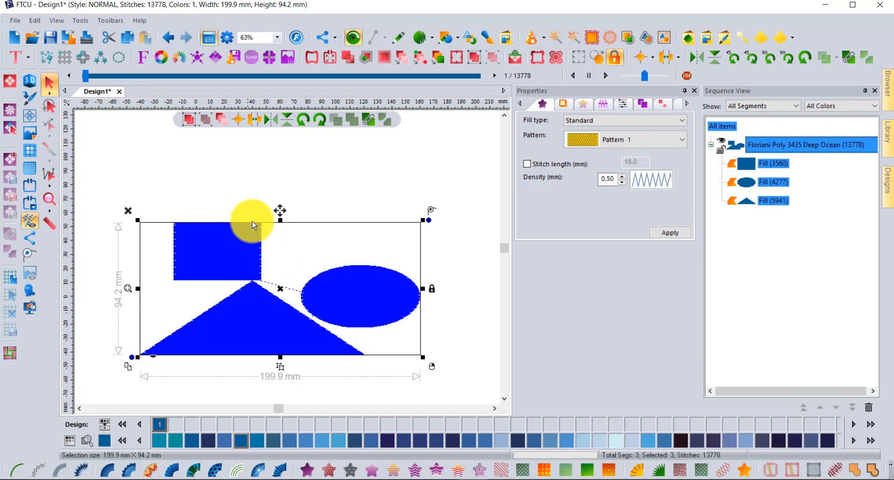
click(232, 174)
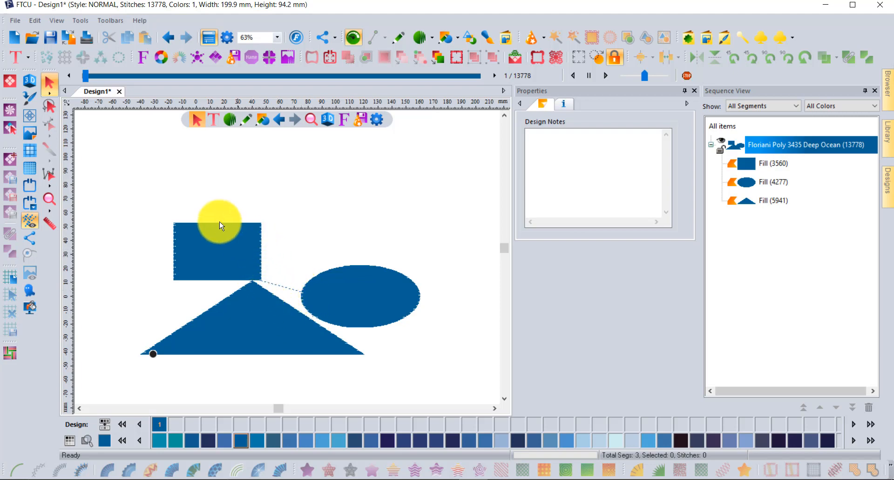
- Run Sequence on all three fills to reorder their sewing, and reapply Optimize Entry Exit to them
drag(103, 183, 461, 386)
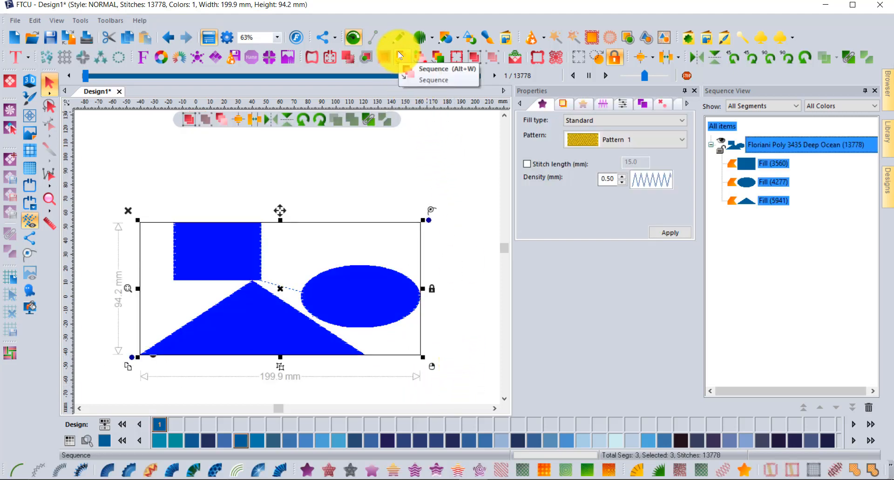
click(399, 56)
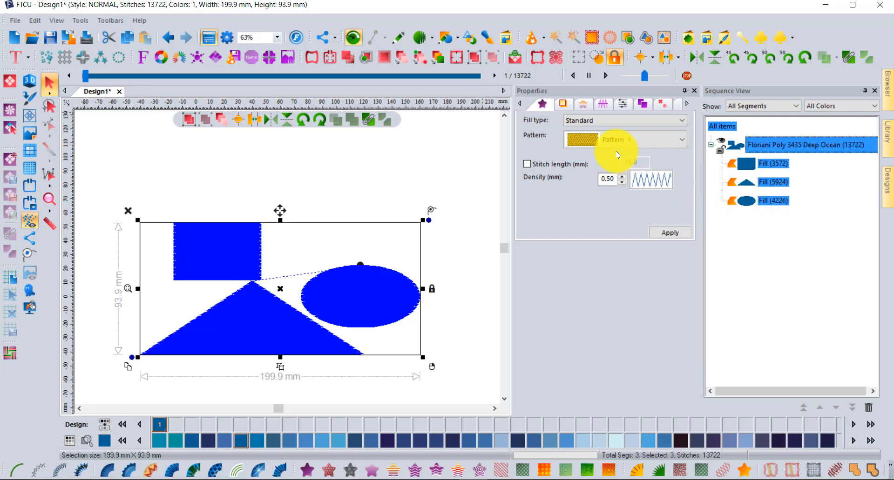
click(421, 62)
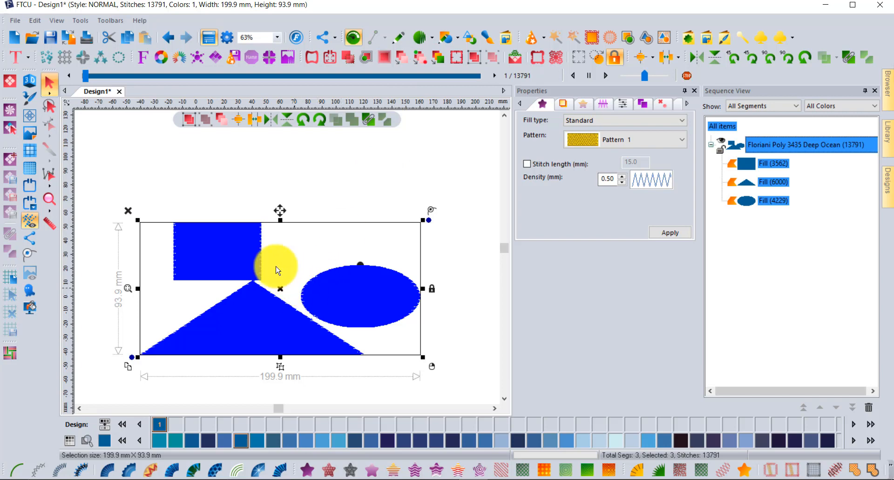
click(273, 170)
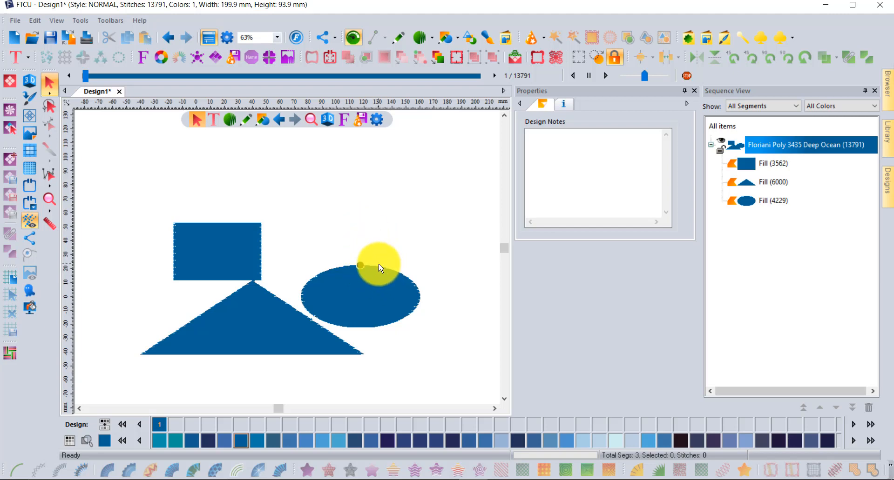
- Draw an upright rectangle about 60 mm wide and 109 mm high in an empty area to the right of the existing shapes
click(469, 410)
click(468, 410)
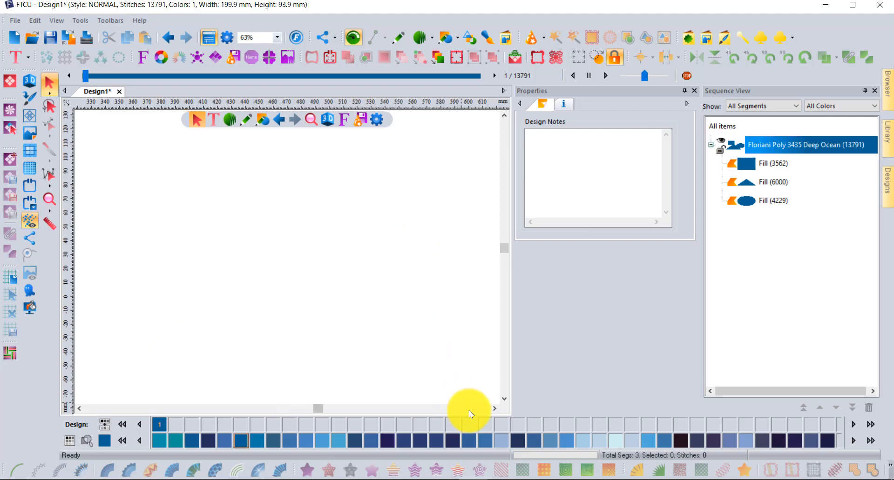
click(469, 409)
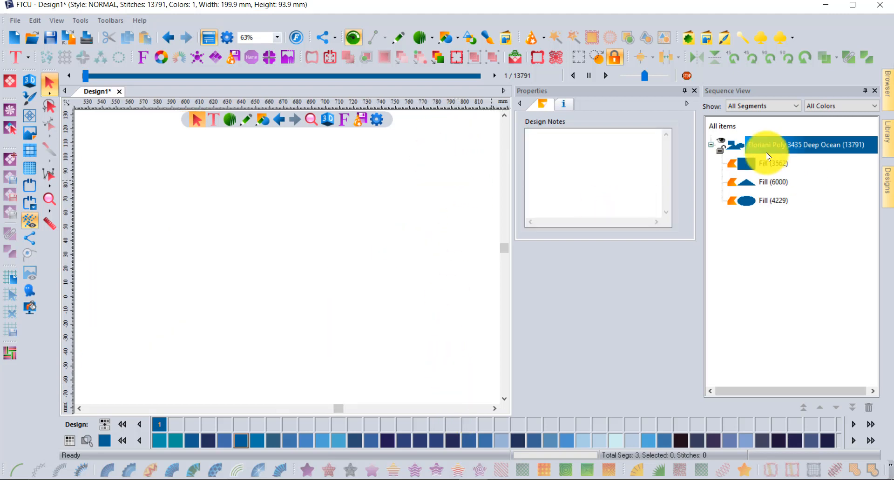
click(444, 38)
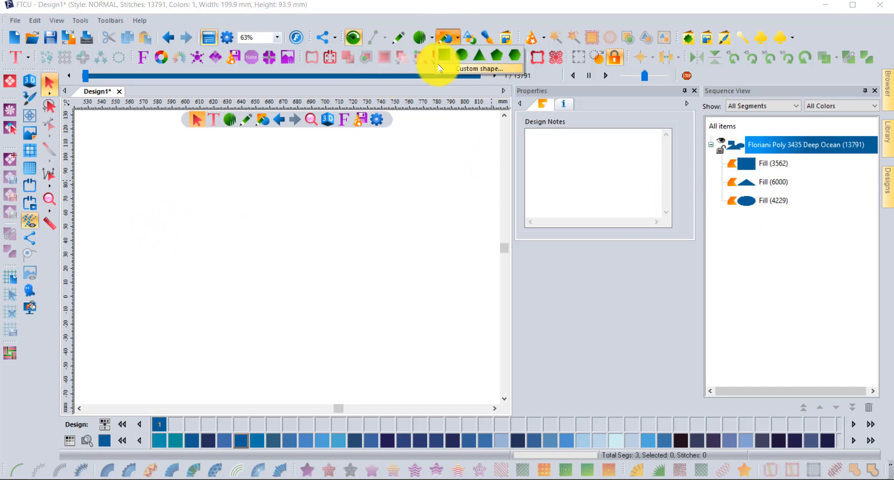
click(444, 59)
drag(146, 188, 230, 341)
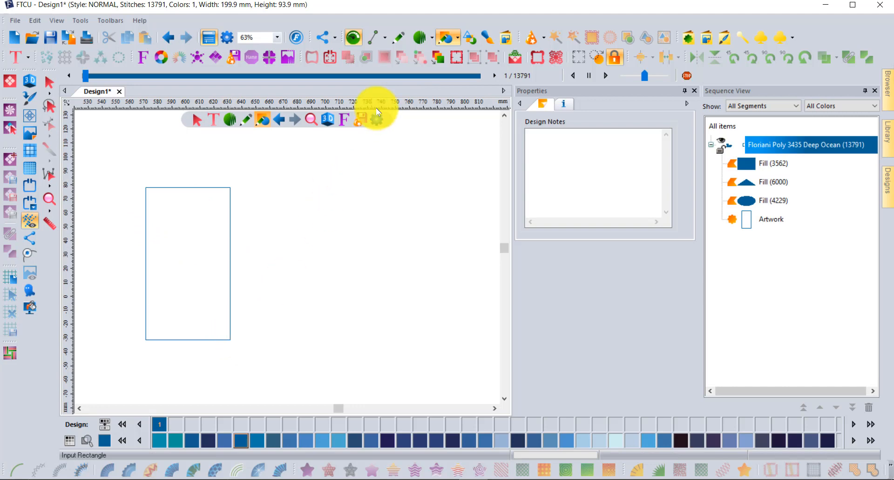
- Draw a tall triangle about 64 mm wide and 120 mm high, spaced to the right of the new rectangle
click(457, 39)
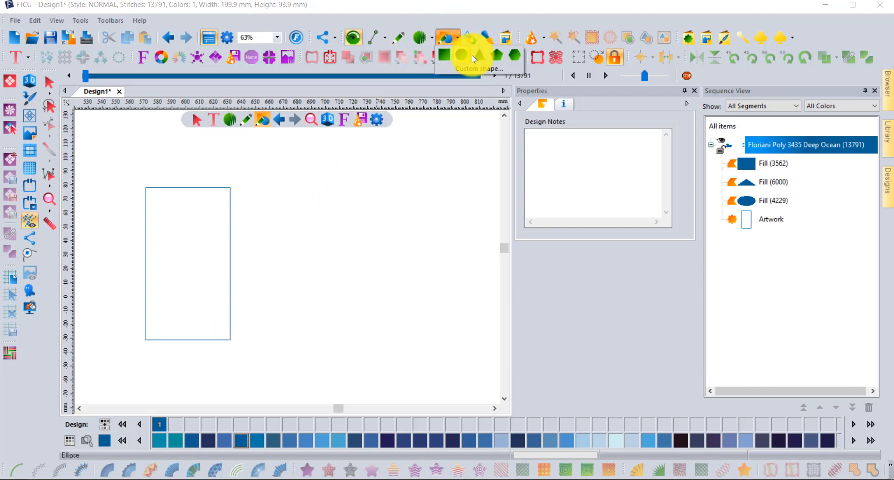
click(485, 63)
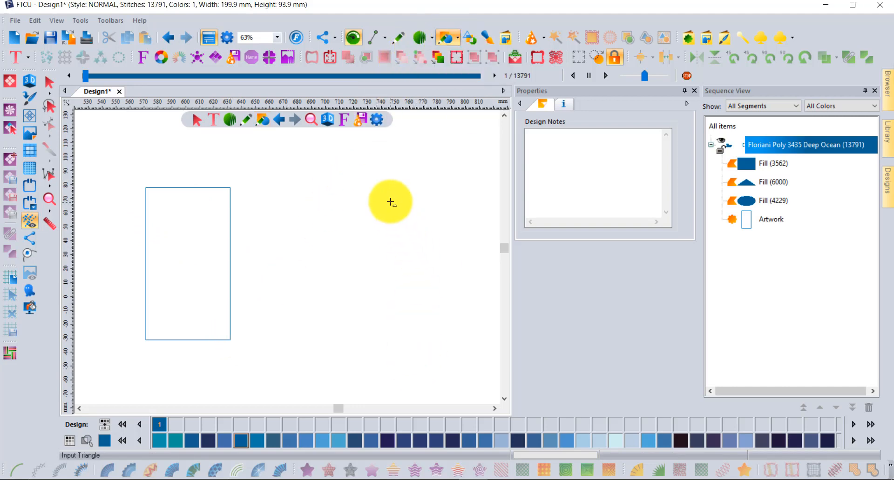
drag(388, 176, 479, 358)
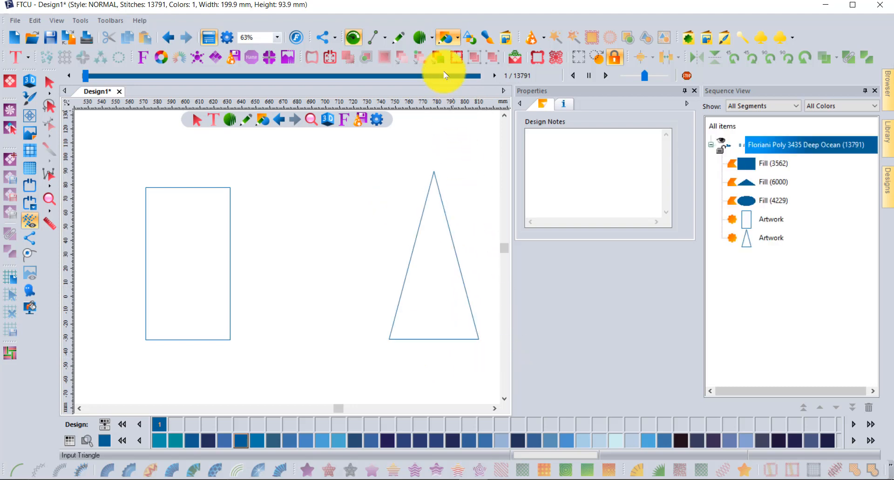
- Draw a wide ellipse between the new rectangle and triangle, slightly overlapping the triangle's left side
click(456, 41)
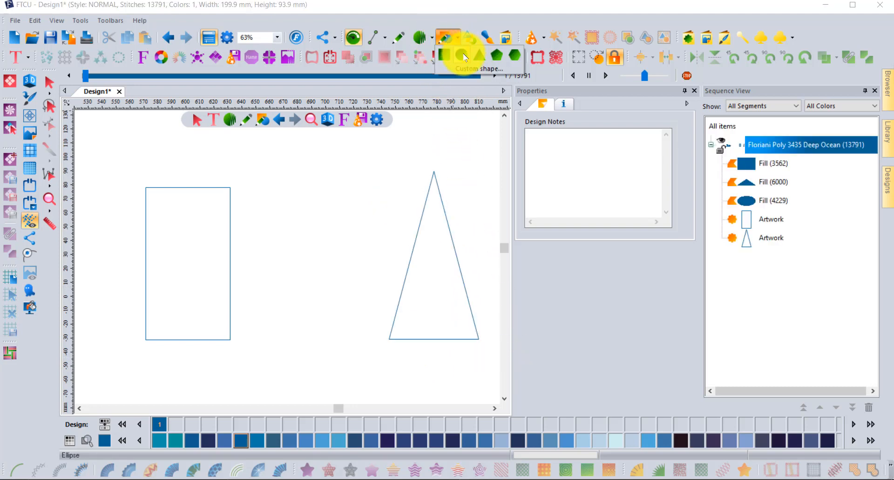
click(463, 56)
drag(241, 216, 402, 293)
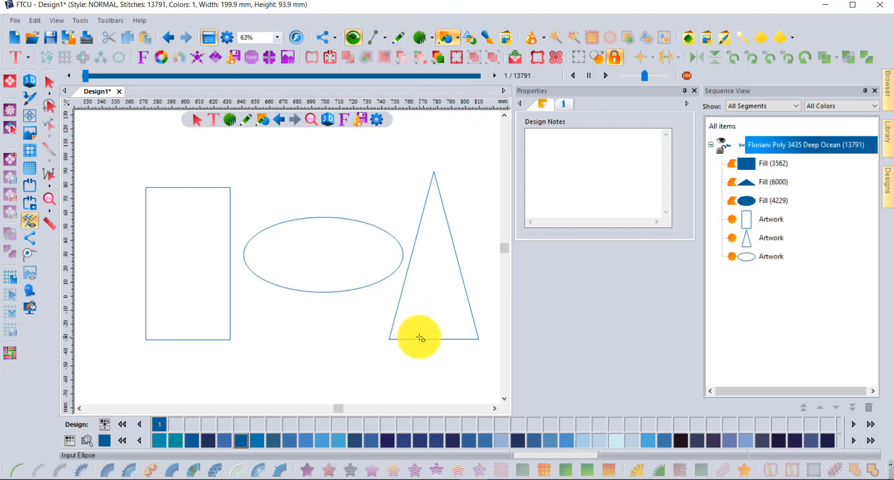
- Convert the new rectangle, triangle and ellipse artwork to fills and apply Optimize Entry Exit to the three of them
click(750, 223)
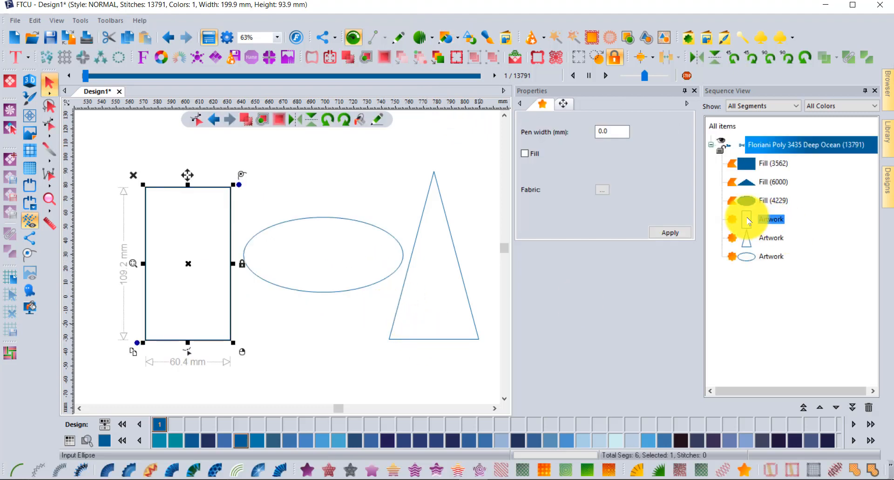
click(769, 237)
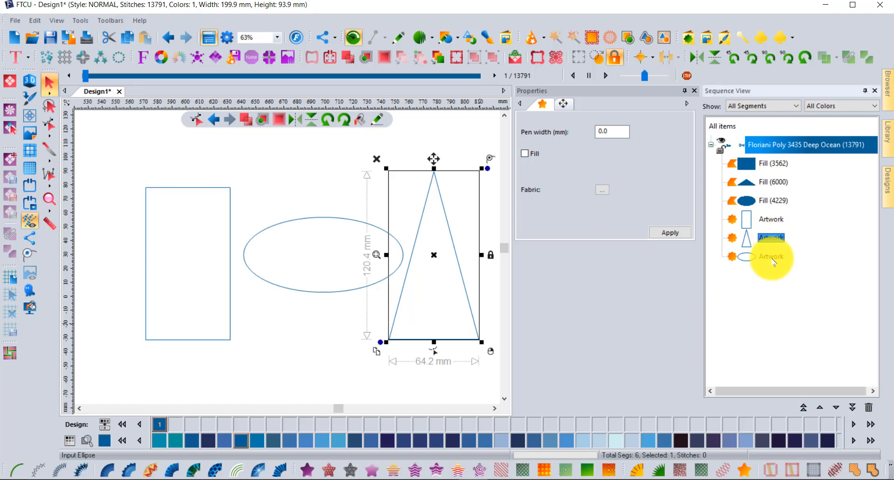
click(773, 259)
drag(106, 120, 497, 389)
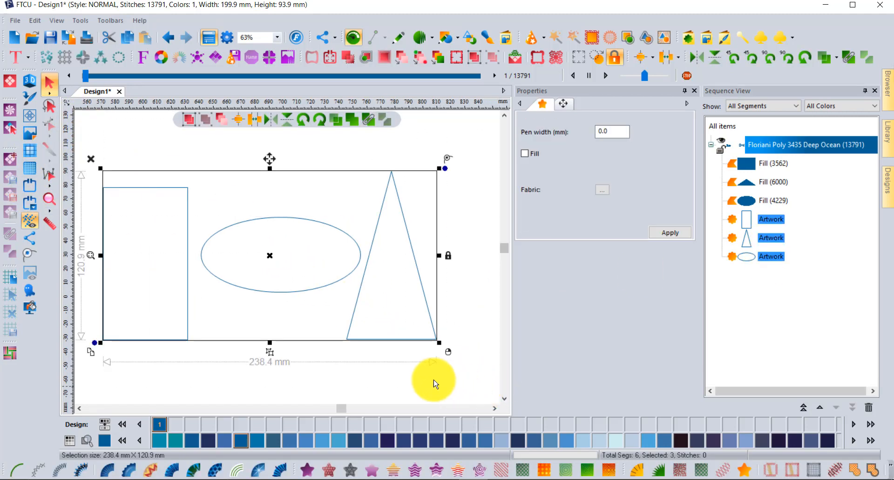
click(310, 472)
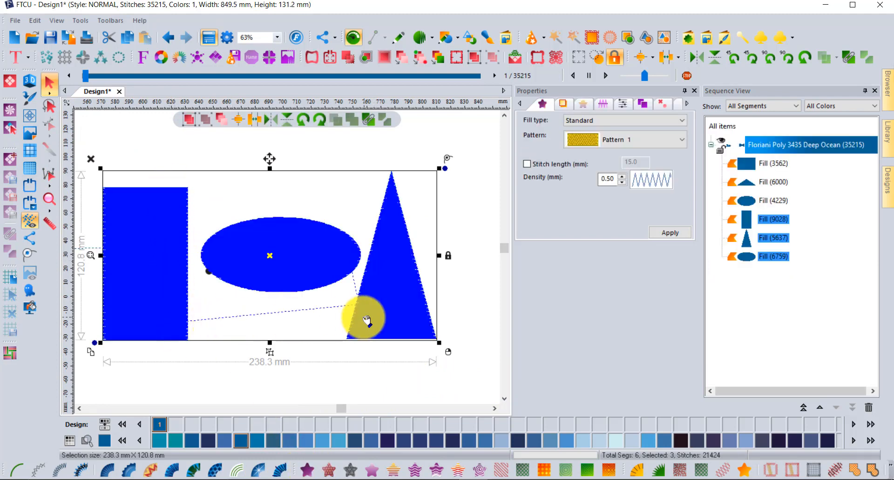
click(420, 57)
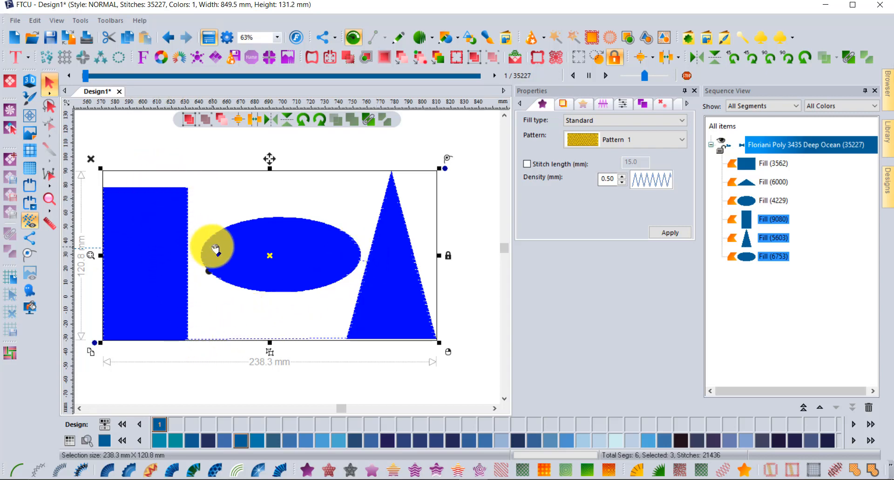
- Resequence the selected rectangle, triangle and ellipse fills and check their new sewing order one fill at a time
click(400, 59)
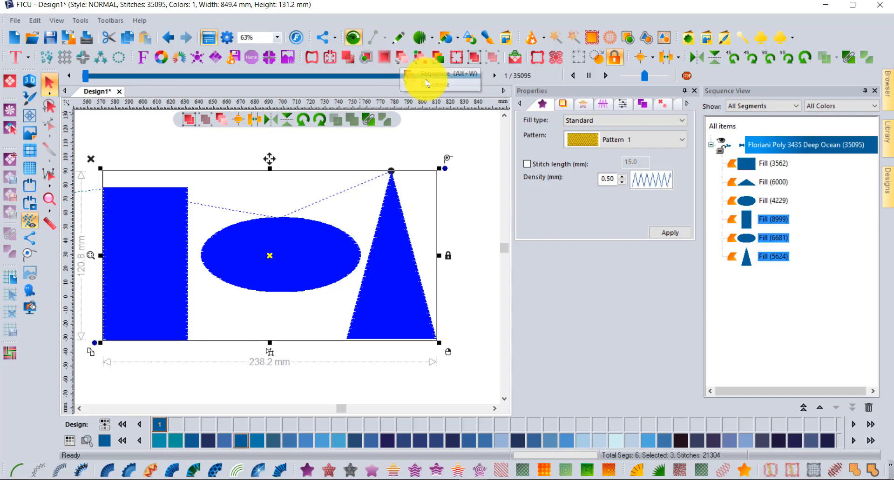
click(752, 218)
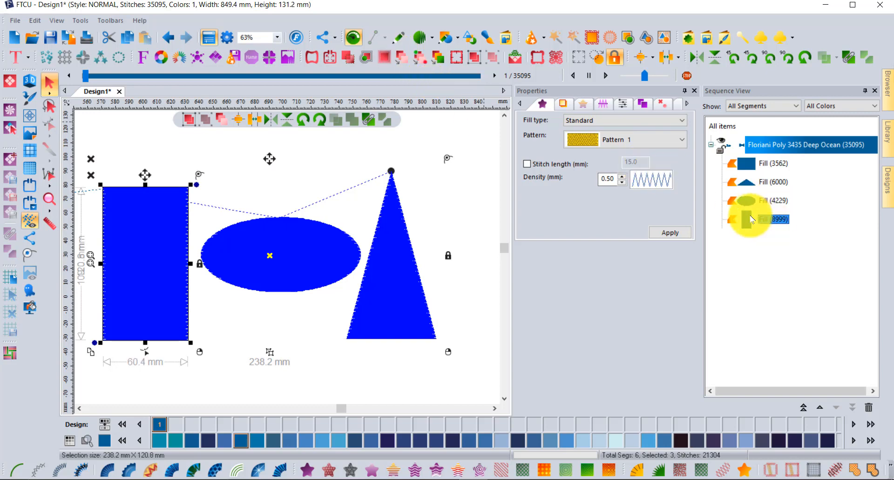
click(766, 239)
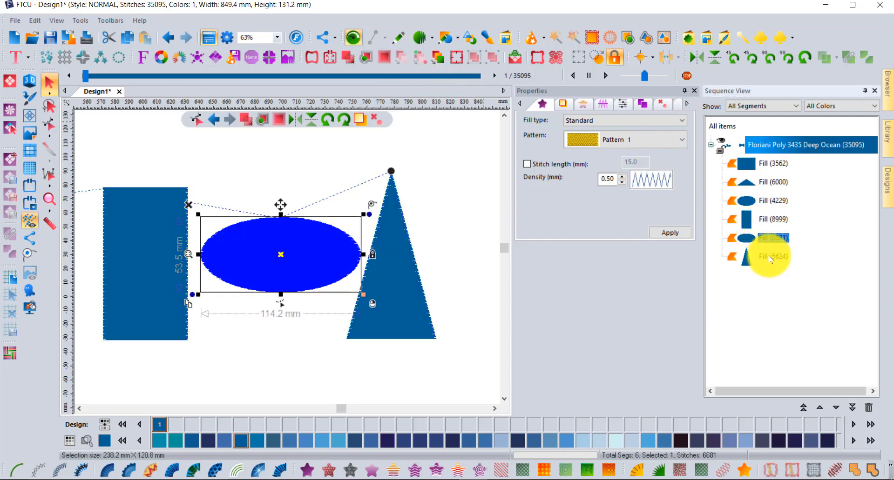
click(770, 256)
- Apply Optimize Entry Exit to the tall rectangle, ellipse and tall triangle together, then clear the selection
drag(77, 140, 465, 390)
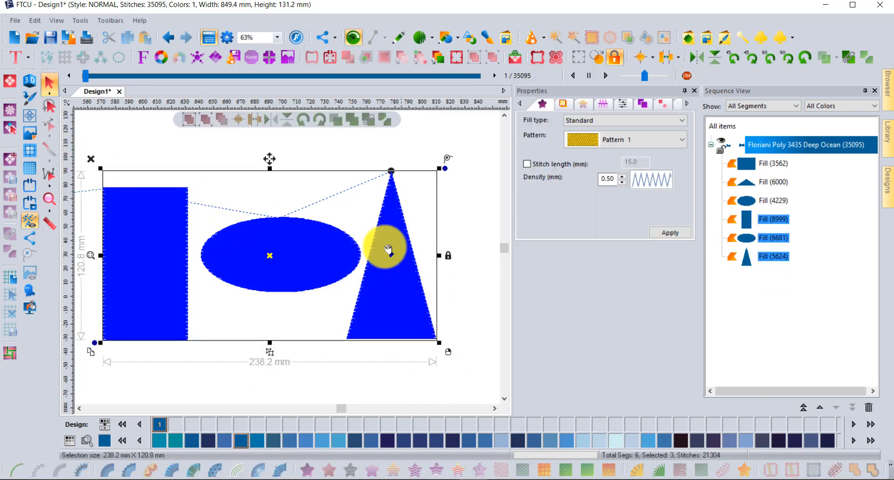
click(424, 63)
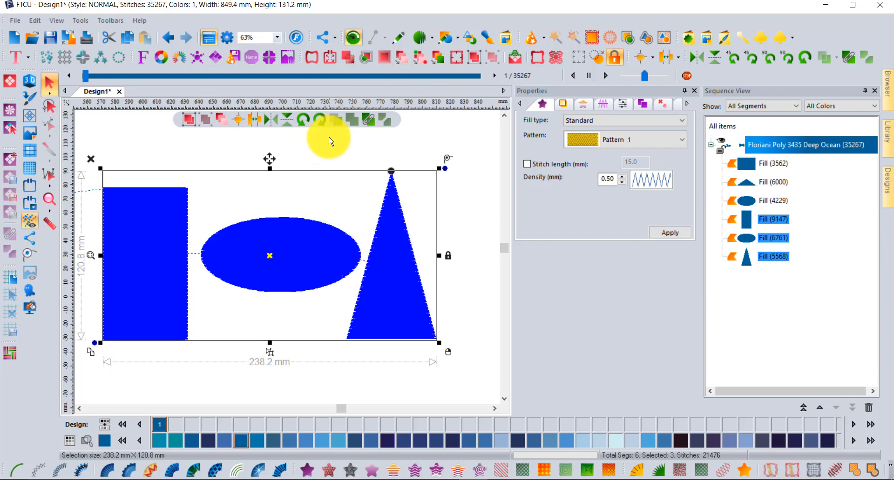
click(338, 160)
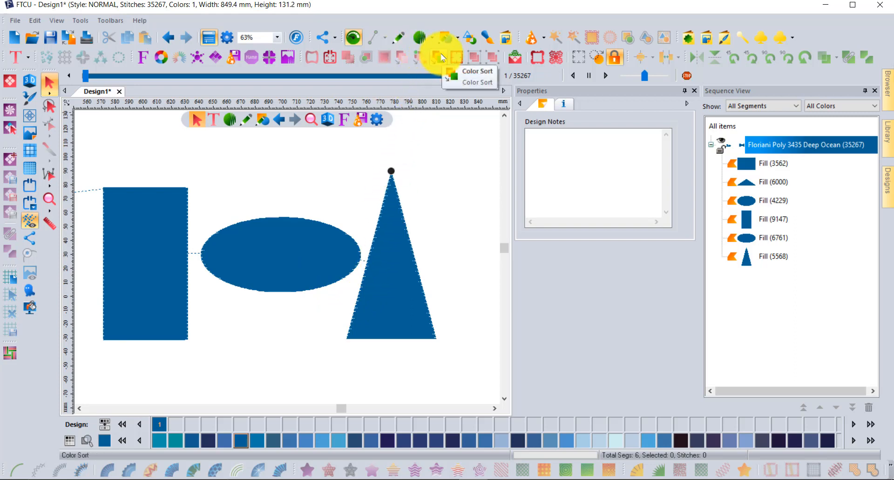
- Delete the newer group made of the tall rectangle, wide ellipse and tall triangle
scroll(368, 185, down, 5)
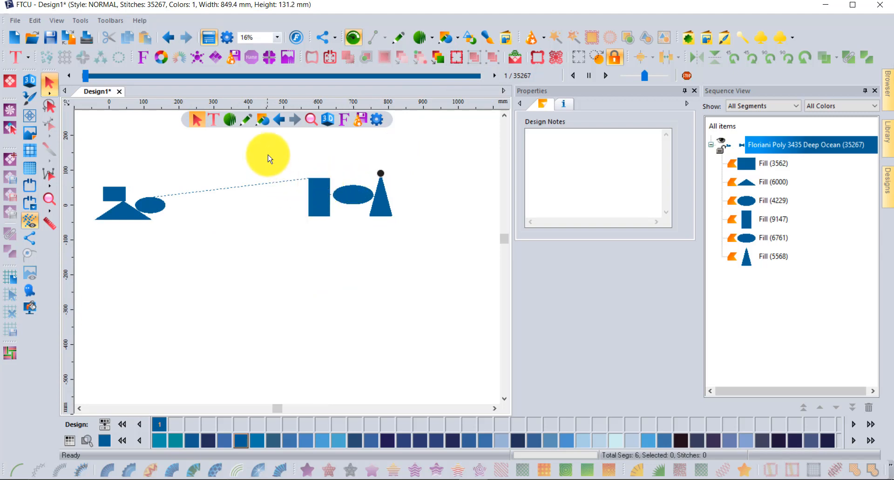
drag(271, 147, 485, 269)
key(Delete)
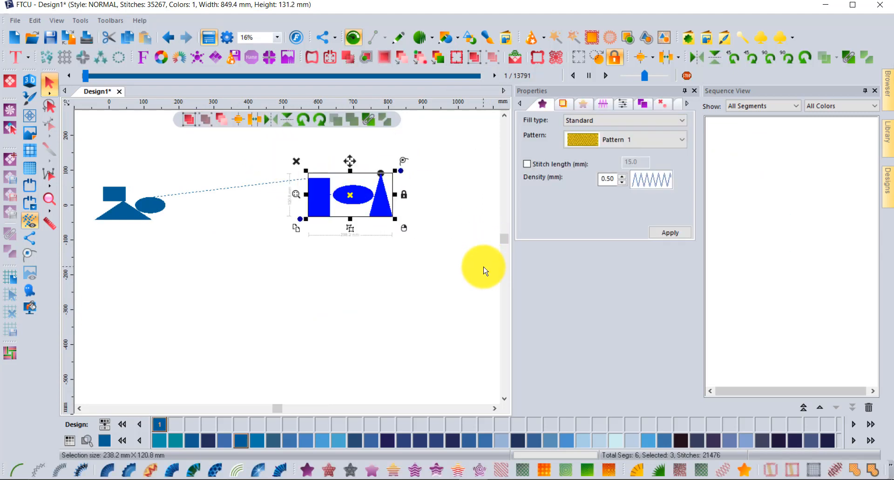
- Recolor the remaining rectangle with the thread Floriani Poly 1 Neon Radiance
click(112, 193)
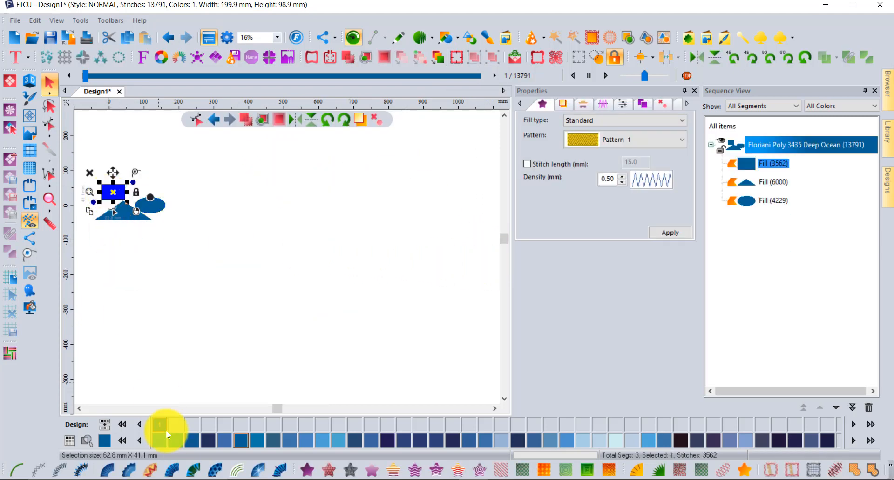
click(122, 441)
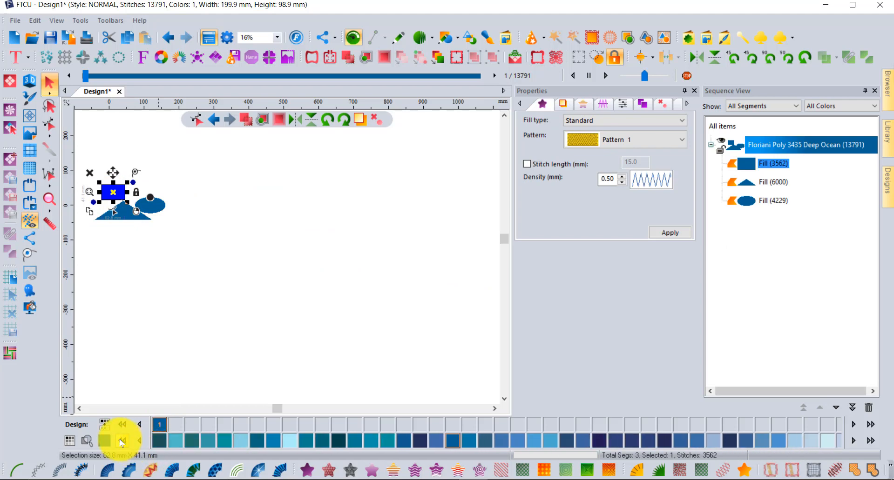
click(122, 441)
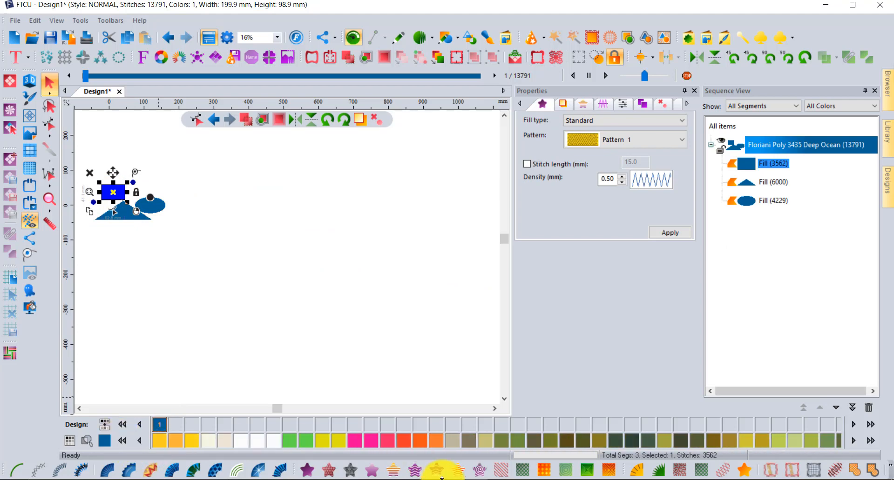
click(387, 441)
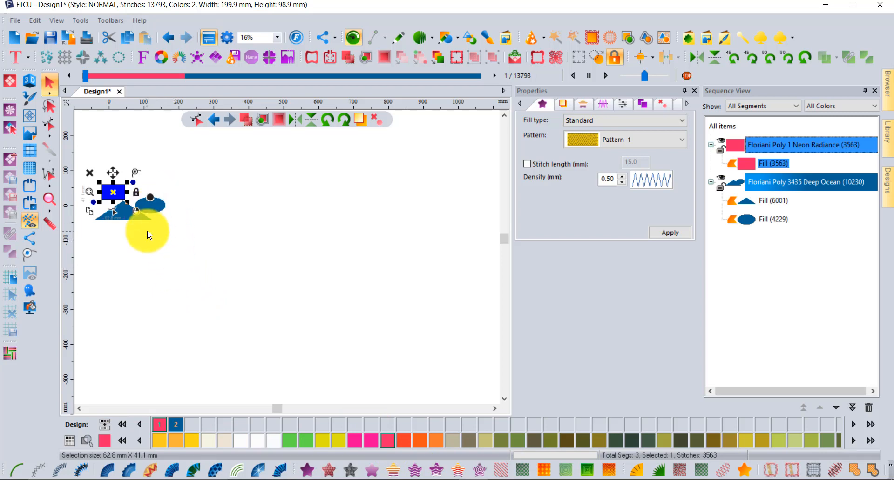
- Recolor the wide triangle with the thread Floriani Poly 228 Cape Green and clear the selection
click(140, 217)
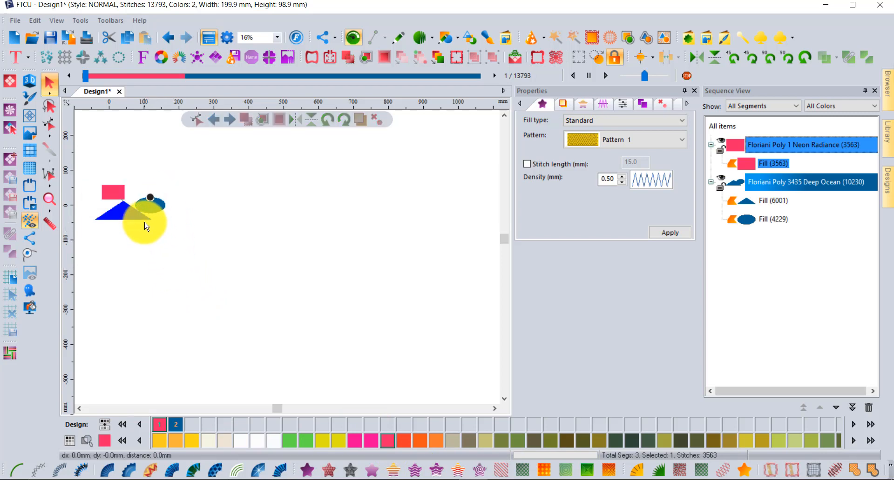
click(123, 442)
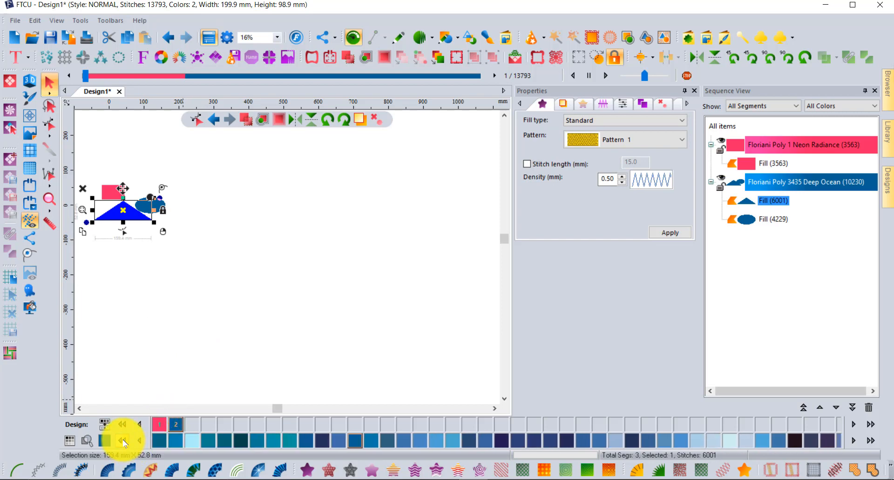
click(123, 442)
click(124, 442)
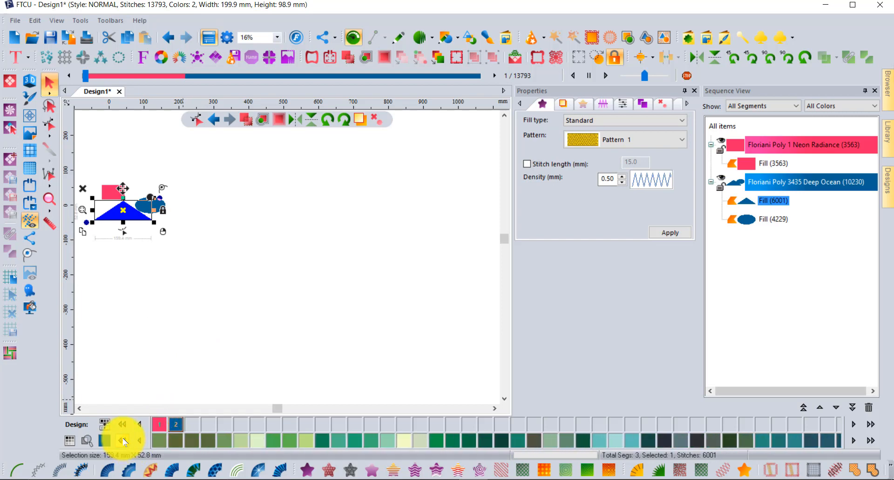
click(294, 441)
click(165, 270)
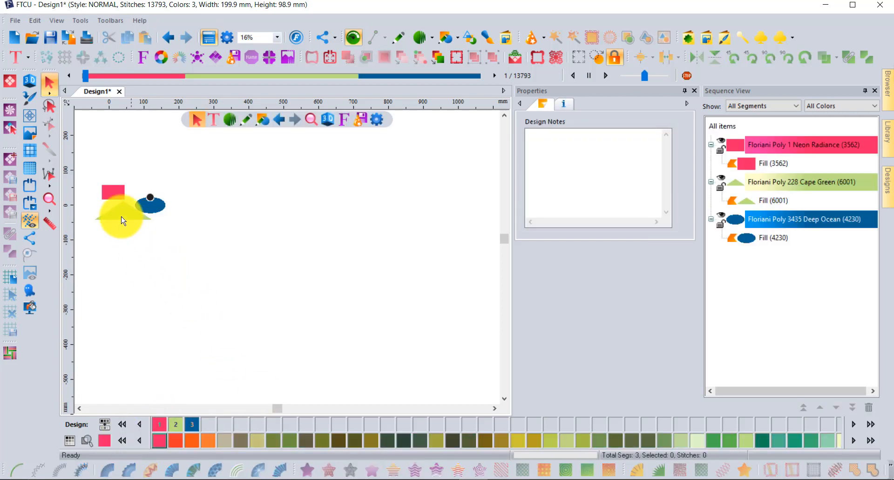
- Duplicate the rectangle, triangle and ellipse group twice, placing one copy below the original and the other to its right
drag(89, 170, 194, 247)
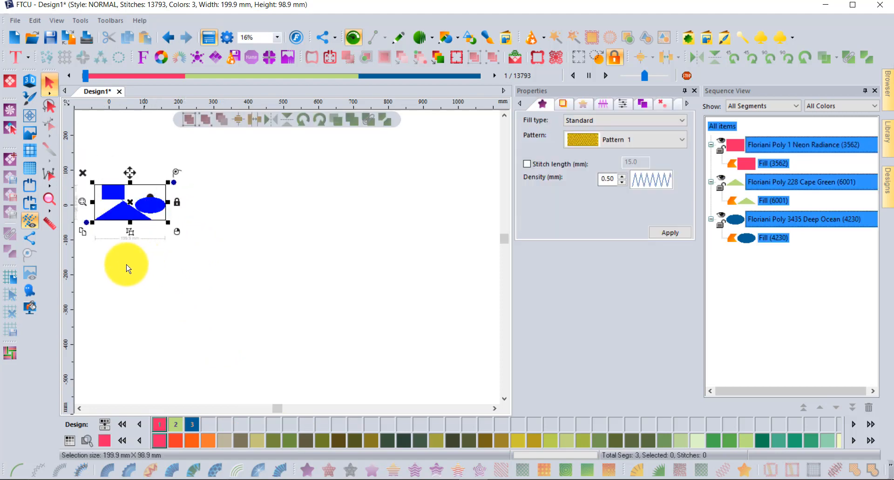
click(83, 231)
drag(159, 210, 186, 265)
click(116, 295)
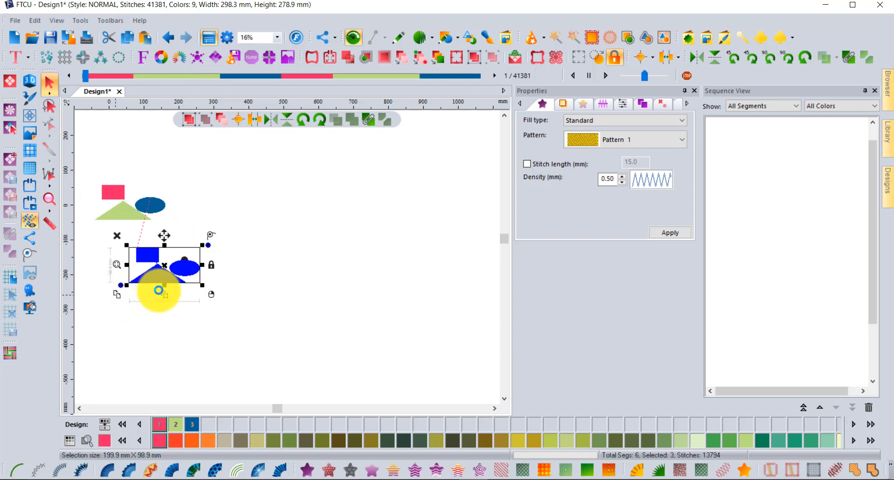
drag(175, 280, 227, 217)
click(254, 292)
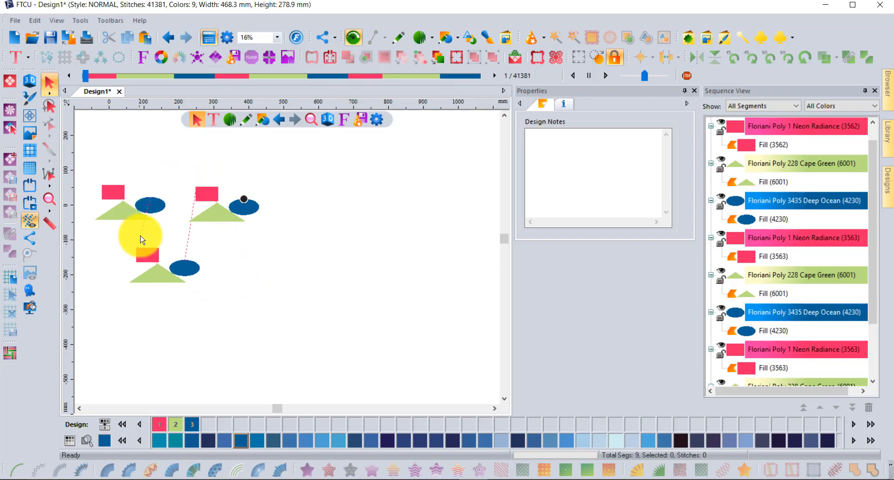
- Examine the color order of the three groups in the sequence list and run the stitch simulation to its end
scroll(796, 266, down, 1)
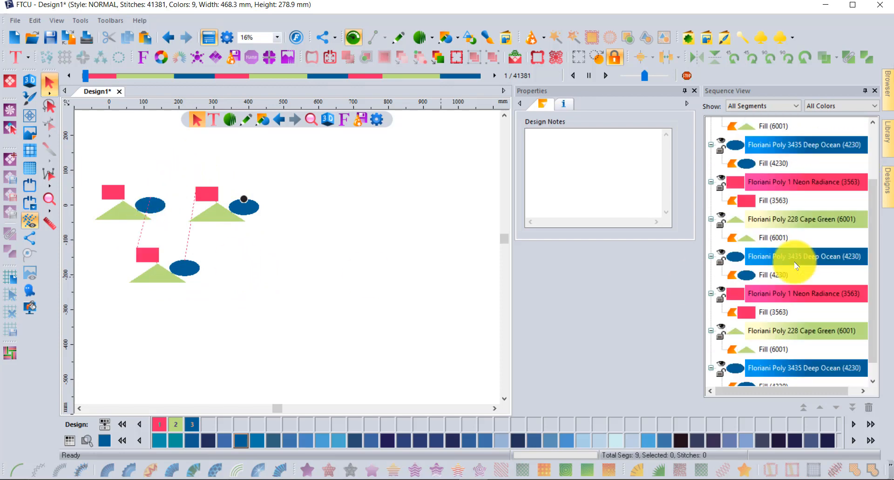
scroll(794, 263, up, 2)
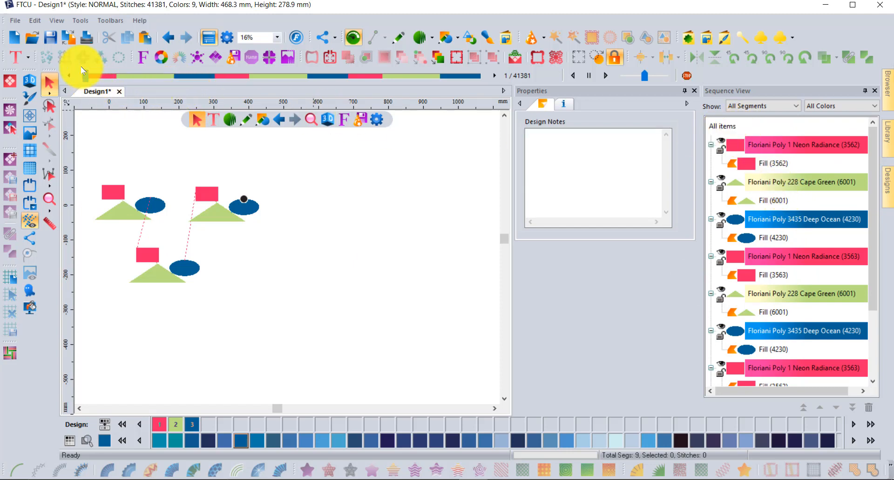
drag(86, 77, 517, 79)
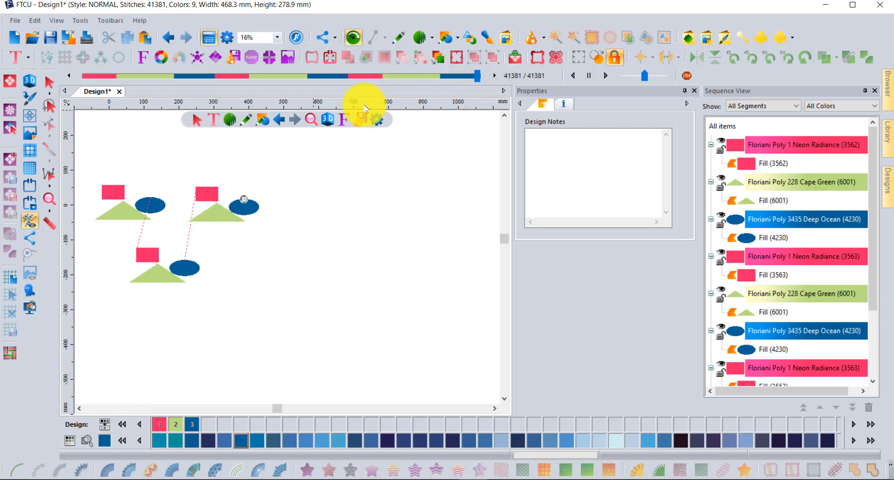
click(50, 85)
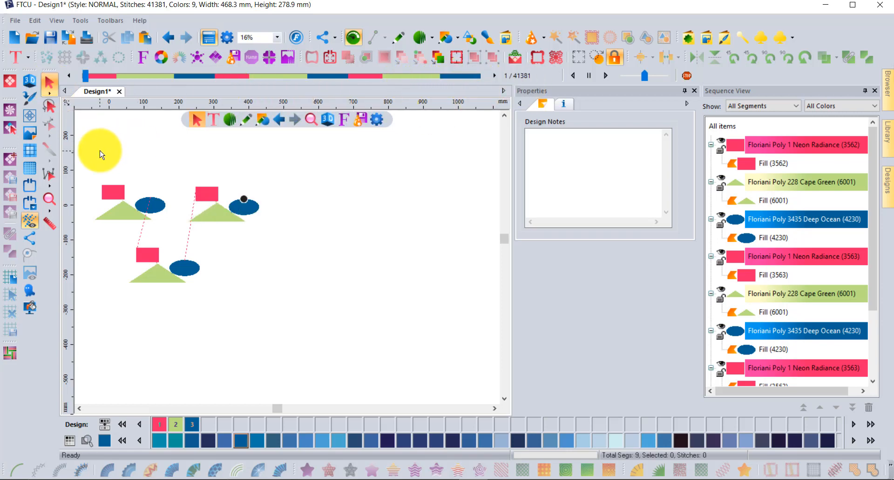
- Select all nine fills across the three groups and apply Color Sort
drag(99, 151, 308, 313)
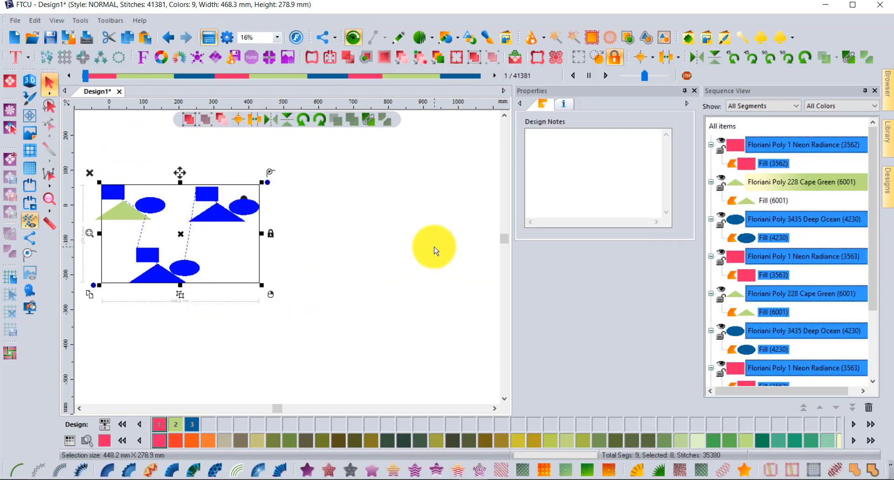
drag(84, 162, 355, 355)
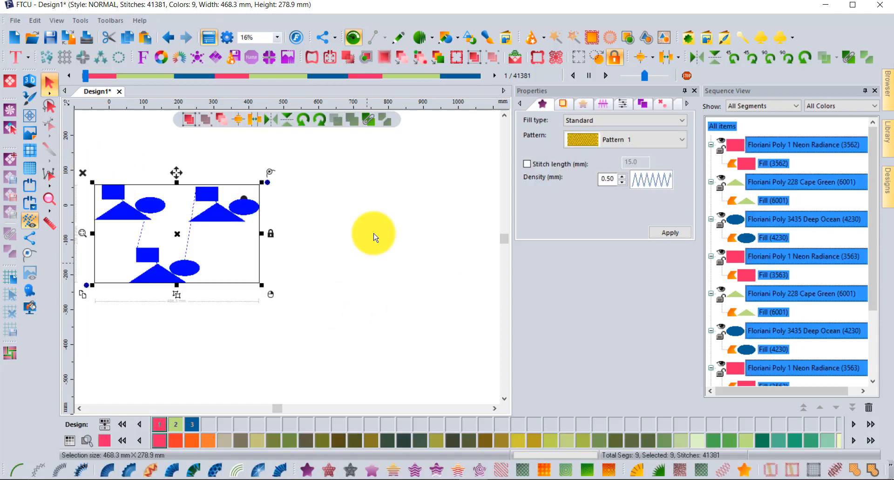
click(438, 57)
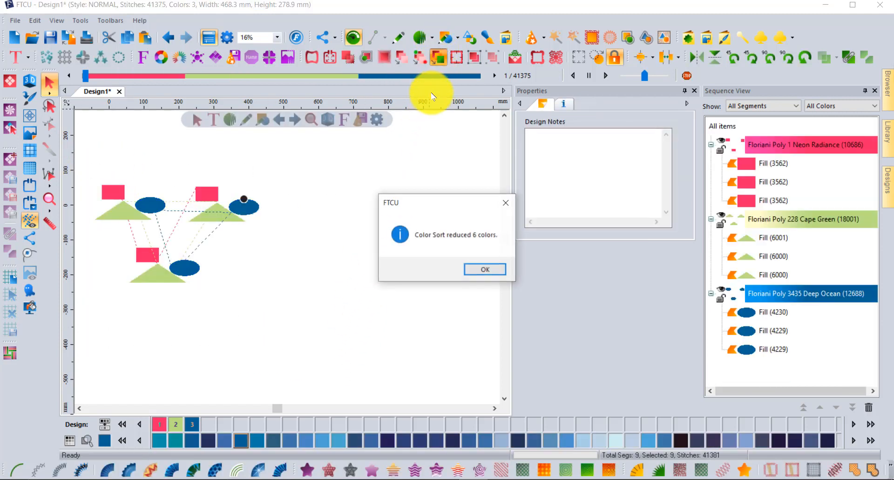
click(485, 270)
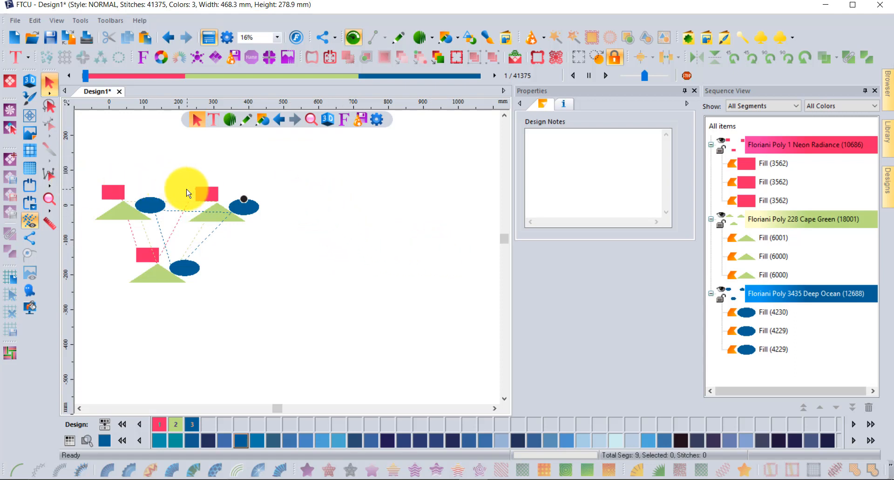
- Apply Corners Repeat to the upper-right group with an angle of 281 and Auto resequence by color enabled
drag(181, 175, 289, 249)
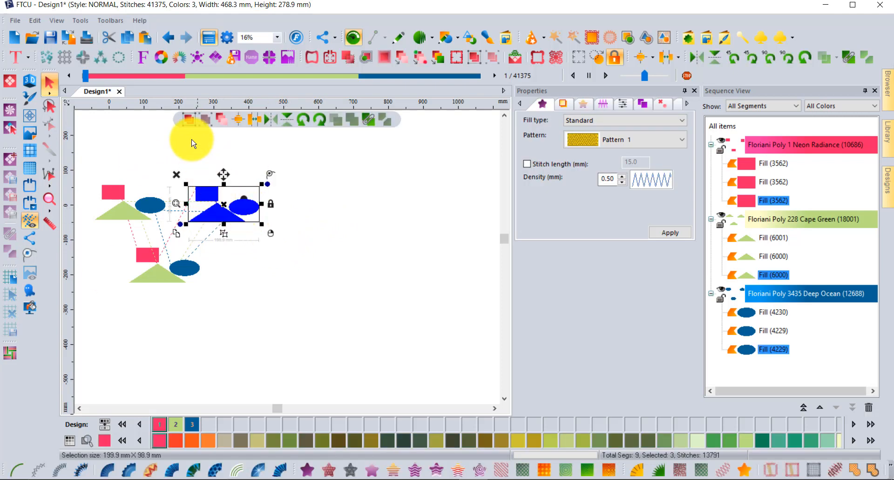
click(84, 57)
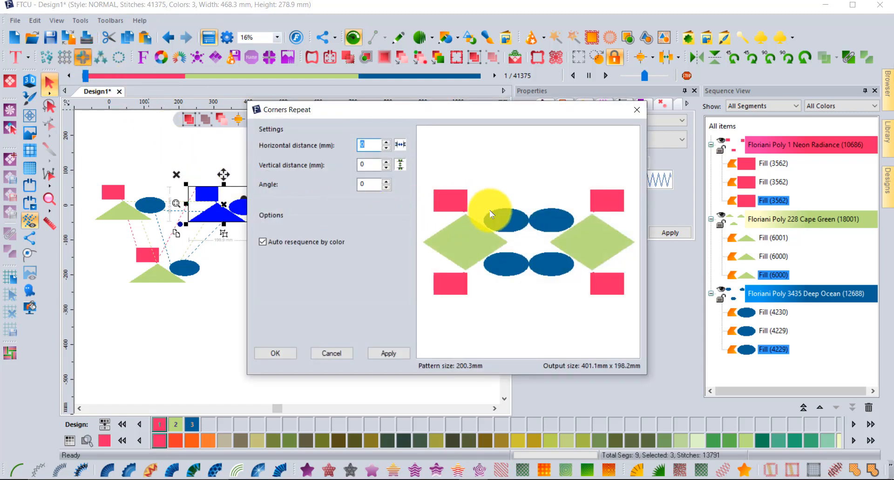
click(386, 181)
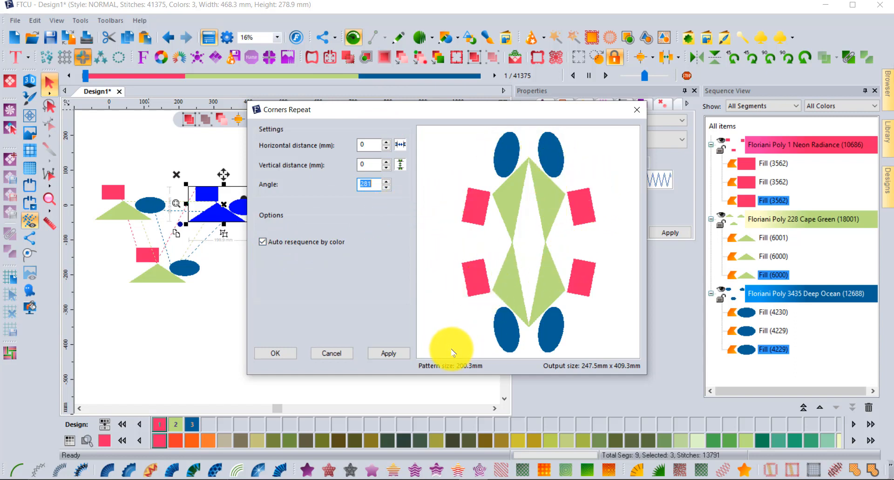
click(263, 242)
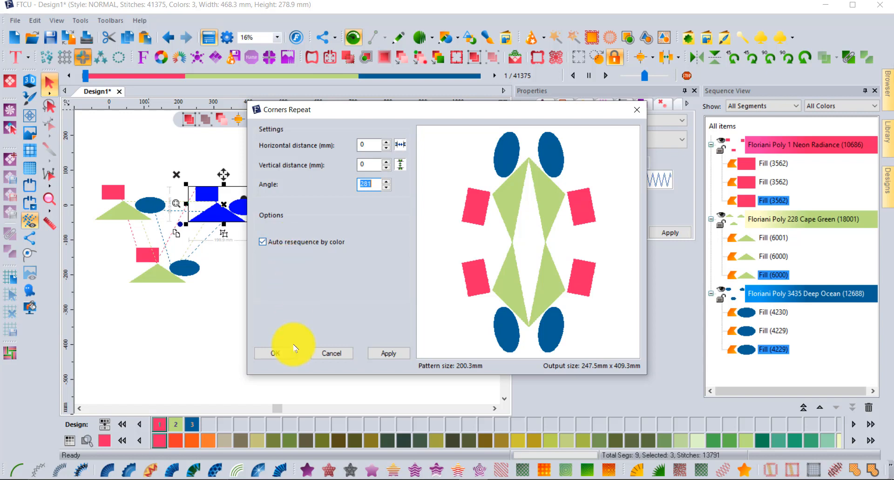
click(275, 354)
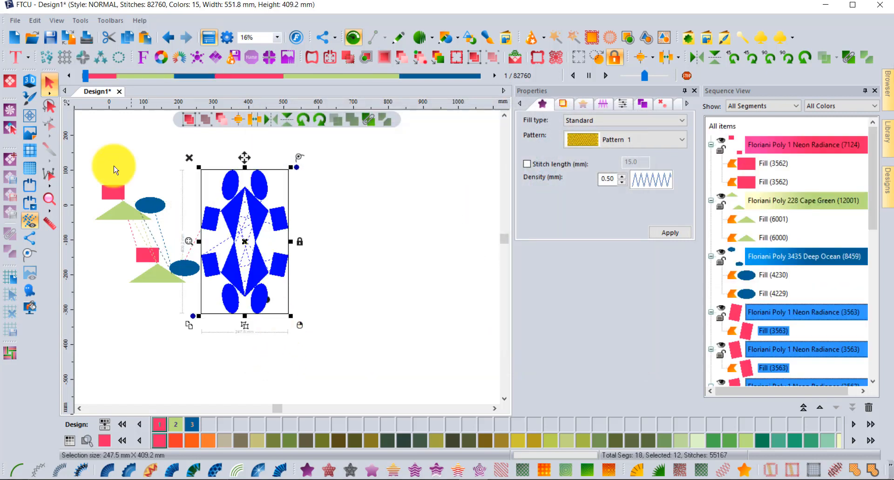
- Apply Color Sort to the whole design and run the stitch simulation through to the last stitch
click(339, 228)
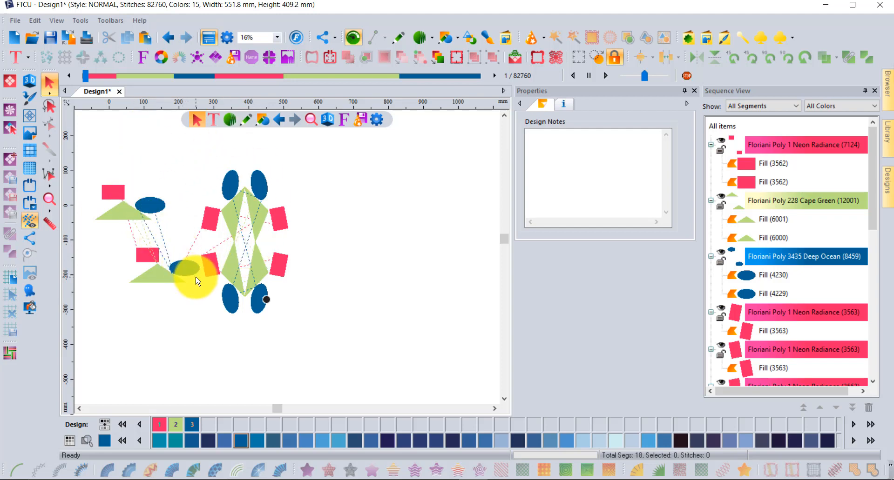
click(439, 61)
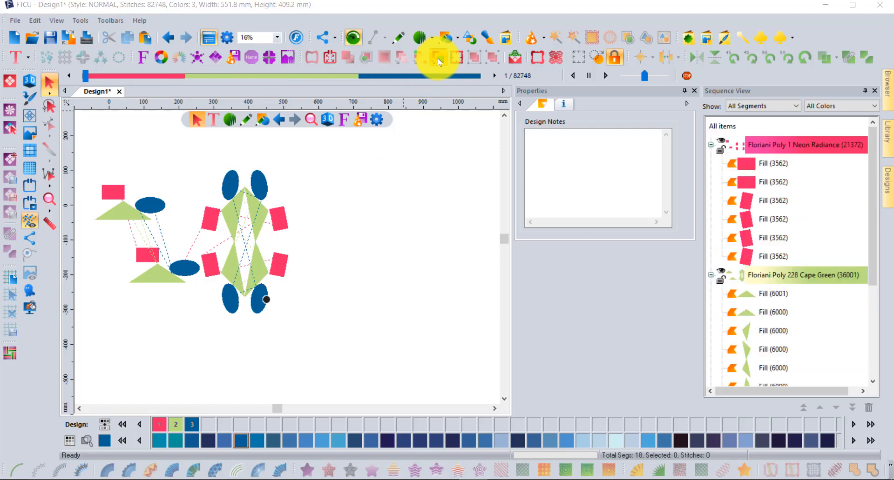
click(484, 270)
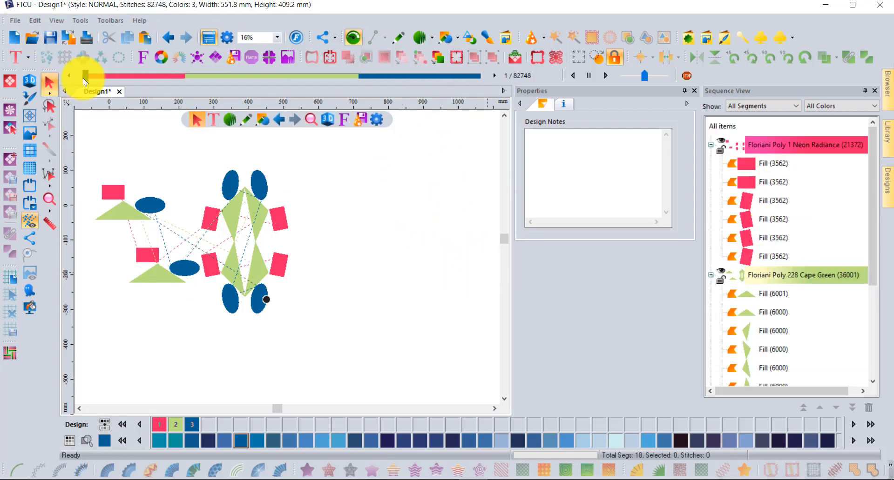
mouse_move(85, 82)
mouse_down()
mouse_move(295, 94)
mouse_move(489, 77)
mouse_up()
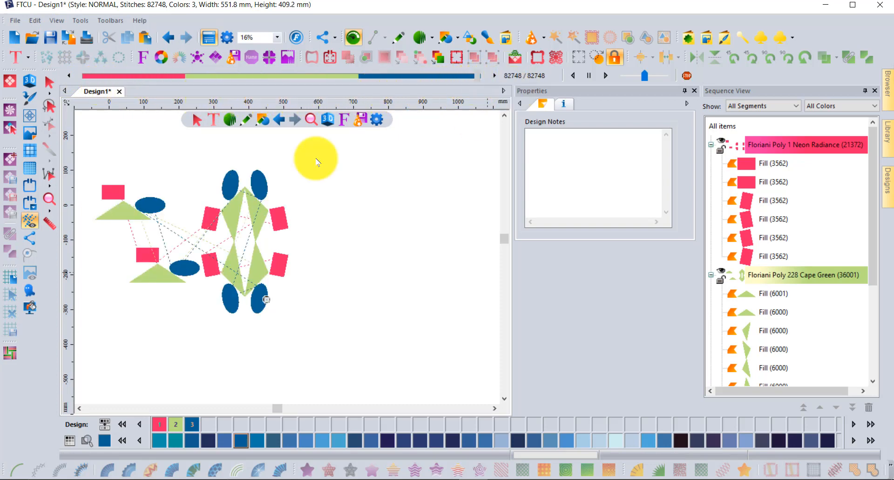
click(48, 83)
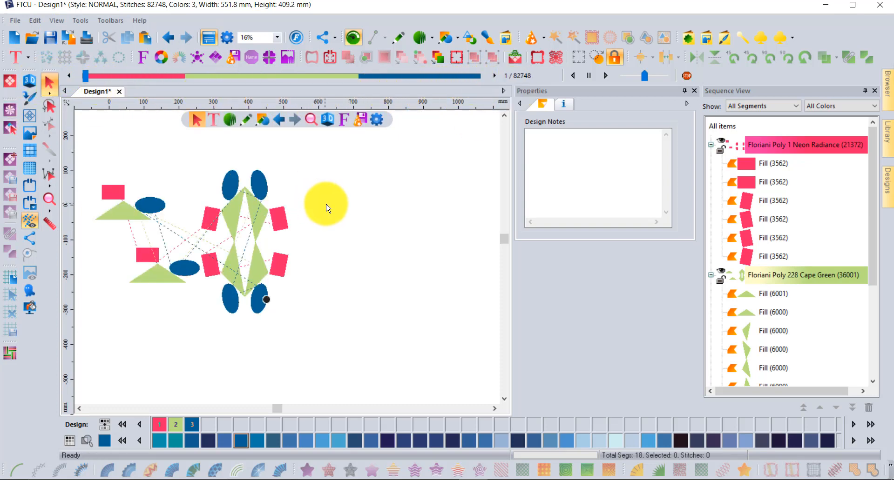